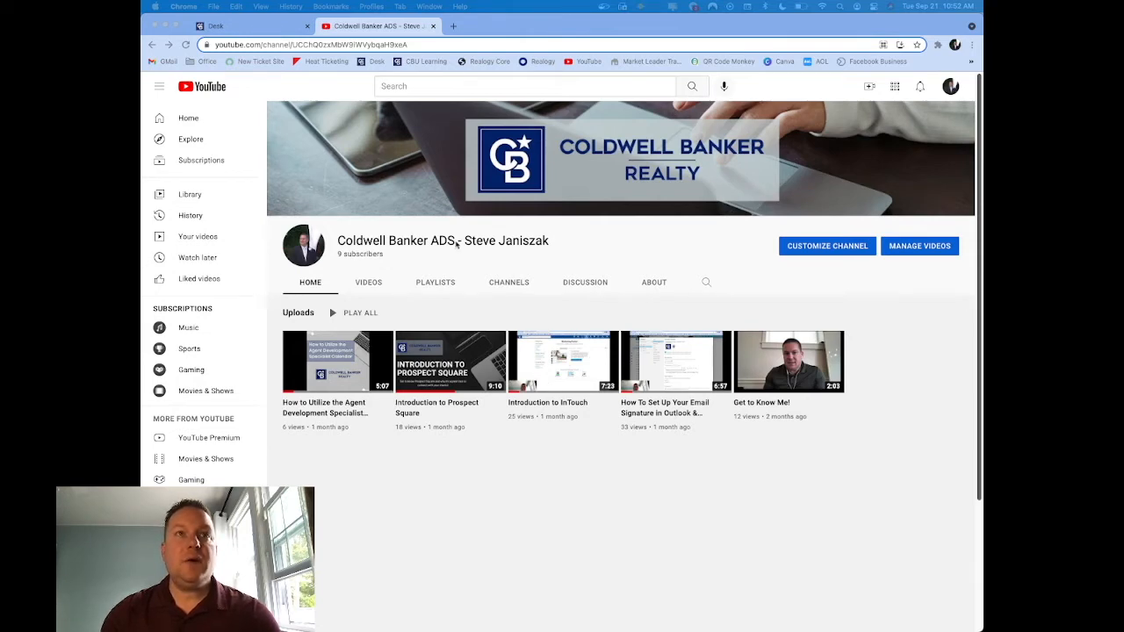
Switch to the Coldwell Banker Desk dashboard, check the app sorting options, and open InTouch
{"action": "left_click", "coordinate": [254, 26]}
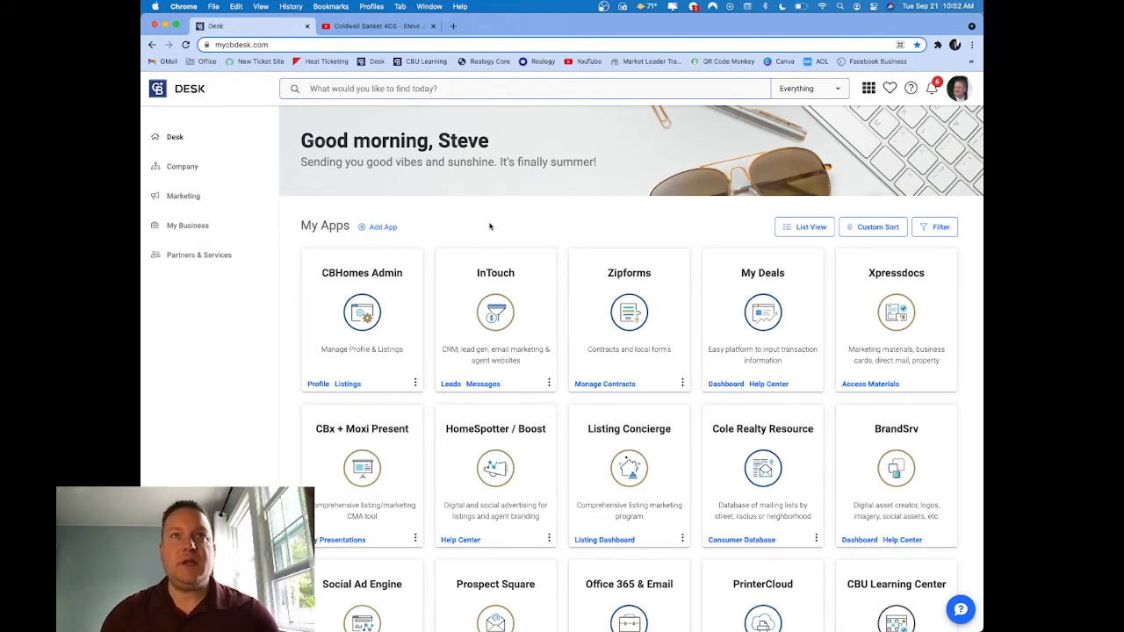
{"action": "left_click", "coordinate": [873, 231]}
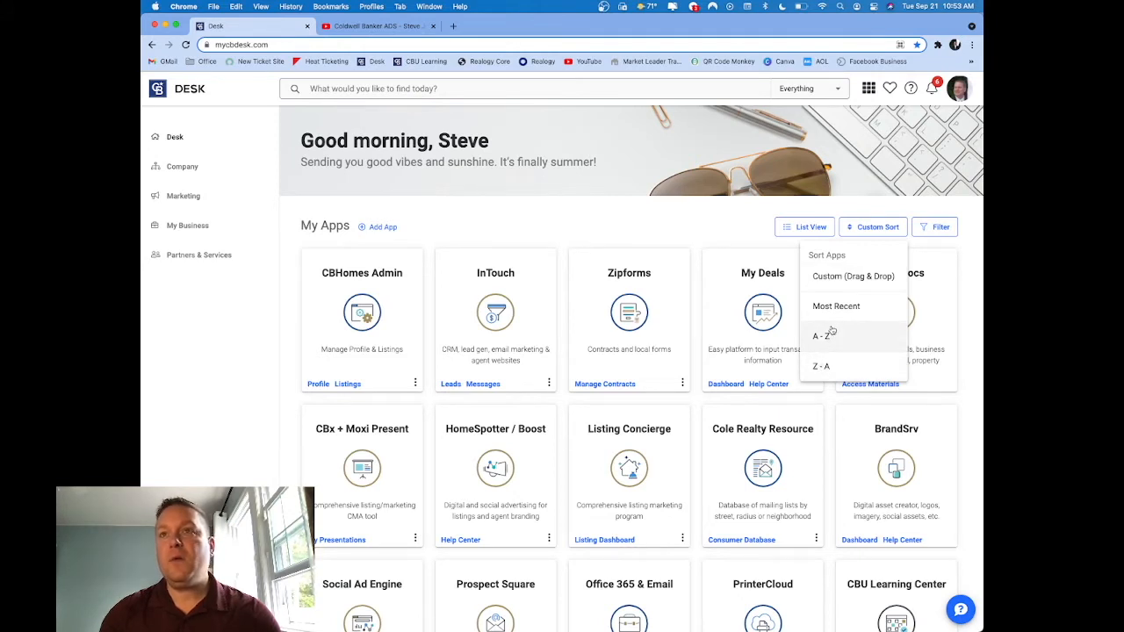
{"action": "left_click", "coordinate": [683, 233]}
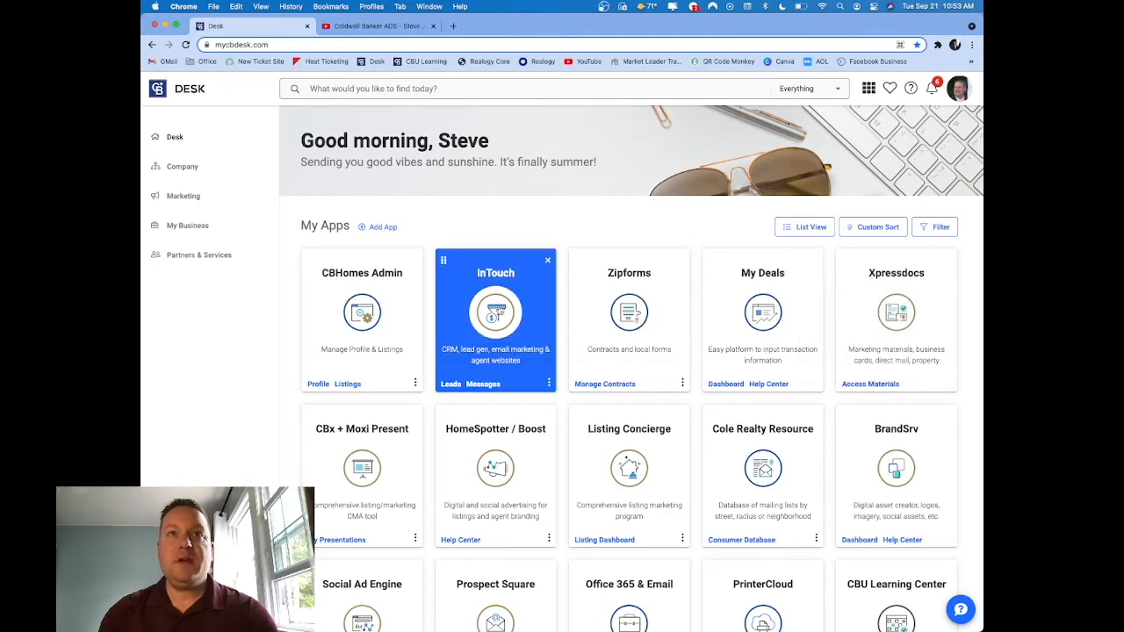
{"action": "left_click", "coordinate": [505, 314]}
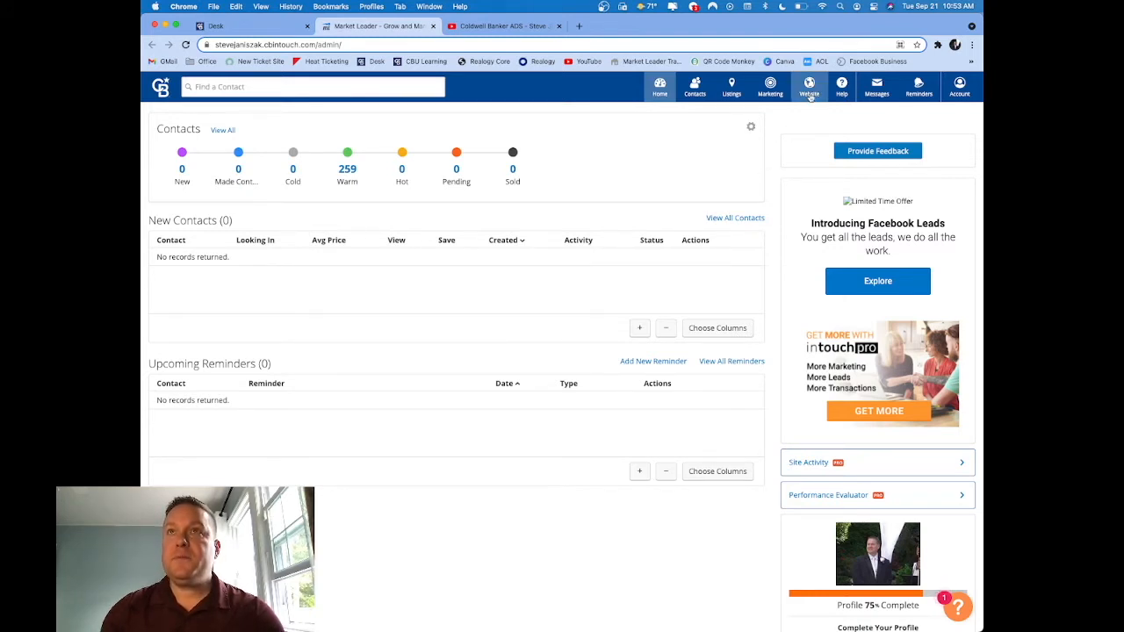
View the live agent website and look through its home page from the hero images to the agent contact section
{"action": "left_click", "coordinate": [810, 88]}
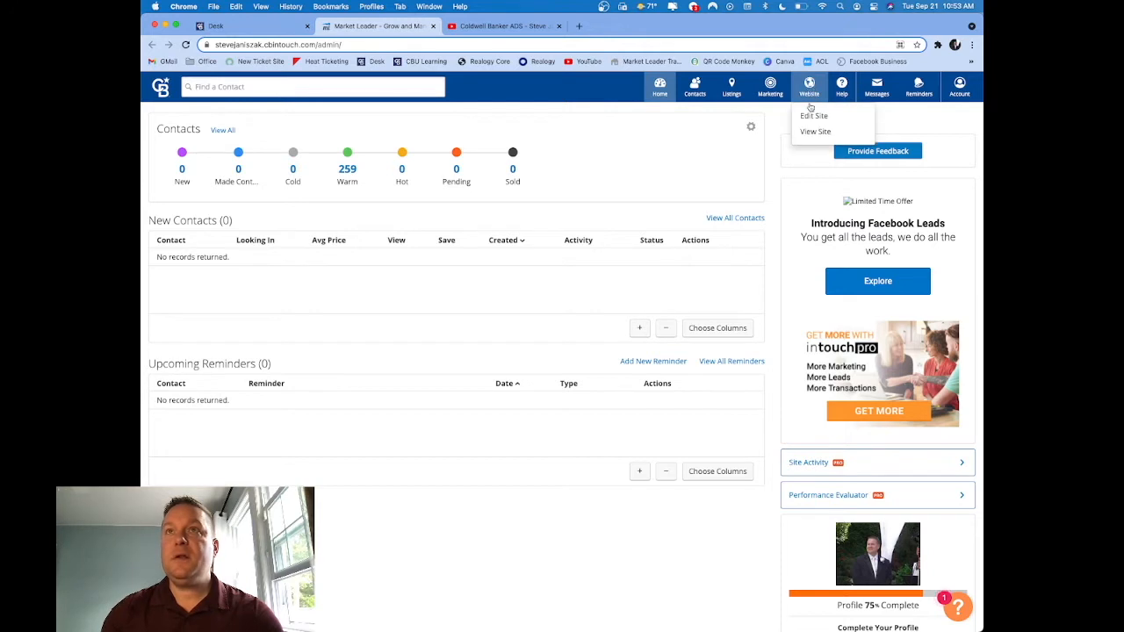
{"action": "left_click", "coordinate": [812, 134]}
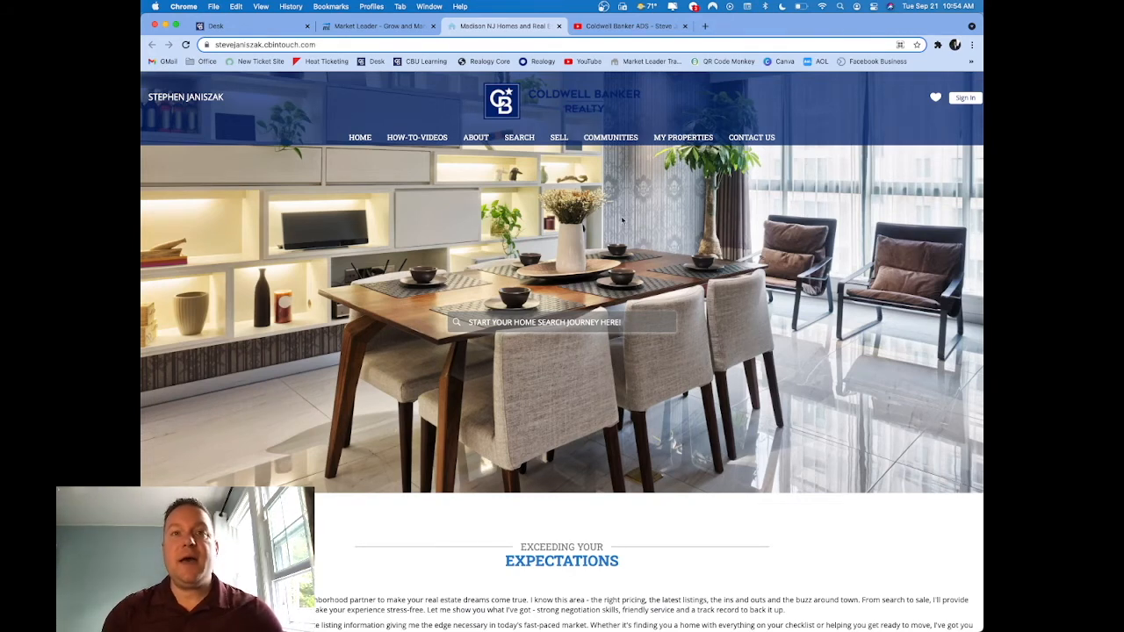
{"action": "scroll", "coordinate": [516, 478], "scroll_direction": "down", "scroll_amount": 2}
{"action": "scroll", "coordinate": [516, 478], "scroll_direction": "down", "scroll_amount": 5}
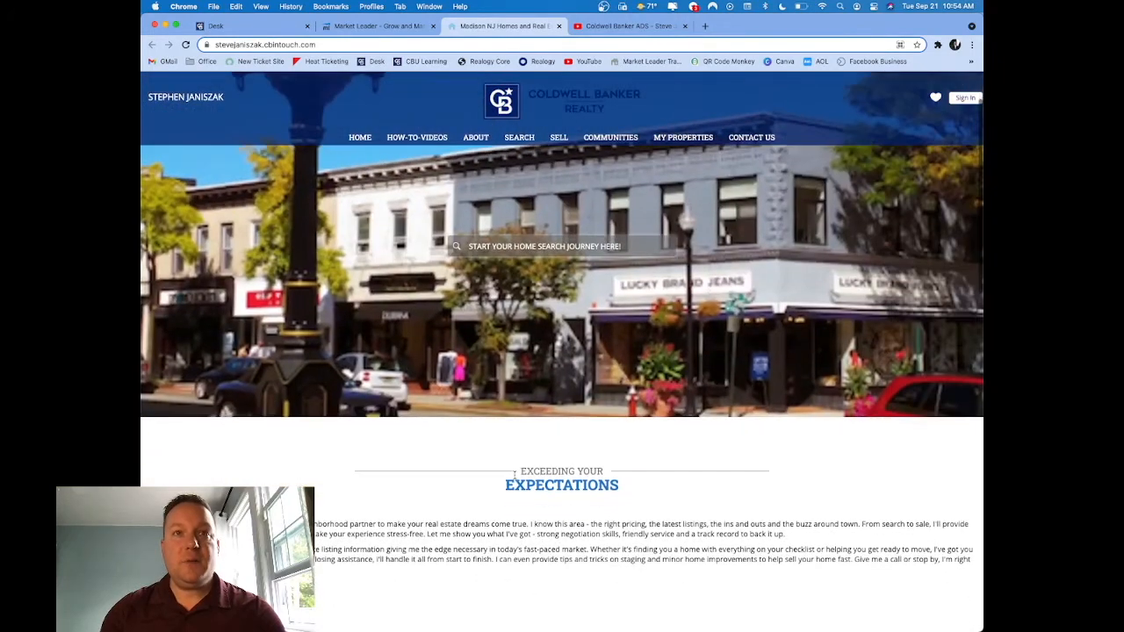
{"action": "scroll", "coordinate": [516, 479], "scroll_direction": "down", "scroll_amount": 9}
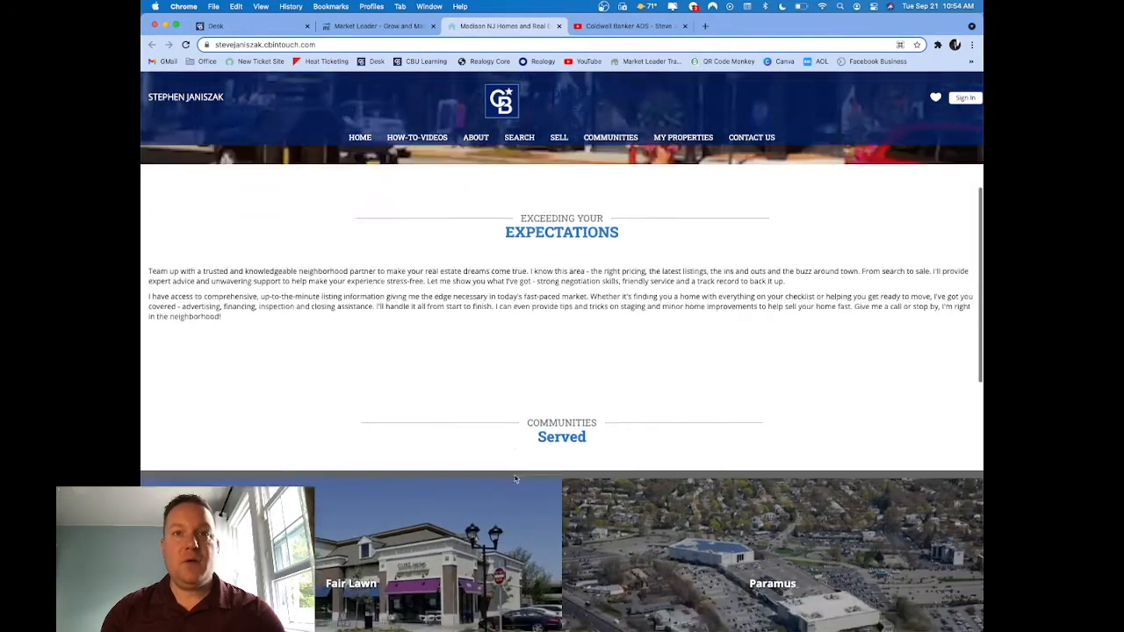
{"action": "scroll", "coordinate": [515, 478], "scroll_direction": "down", "scroll_amount": 2}
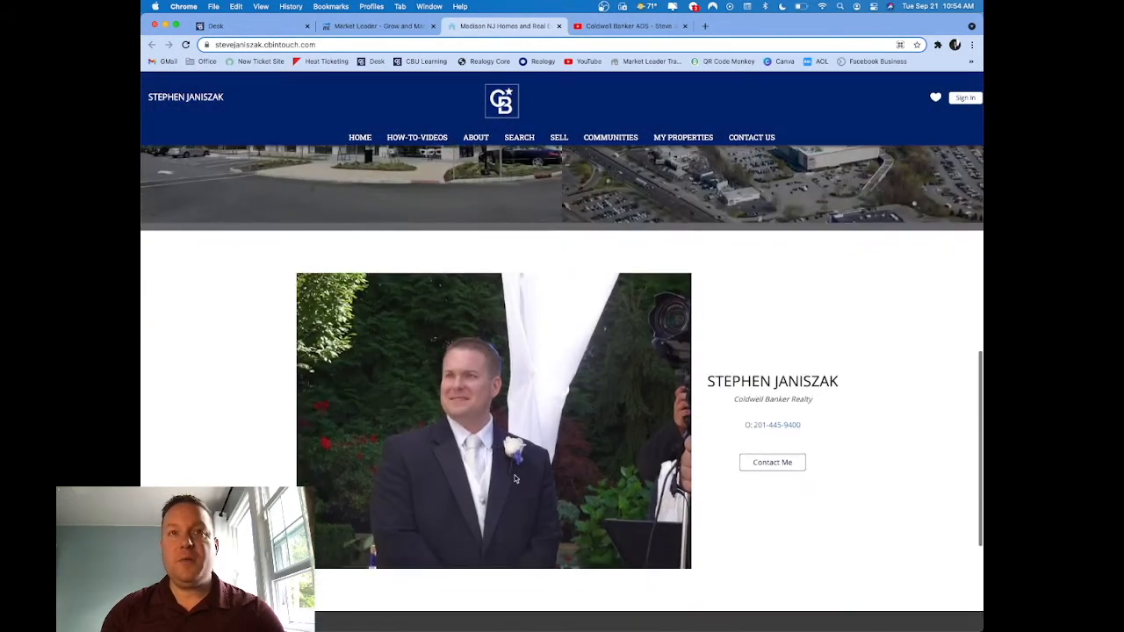
{"action": "scroll", "coordinate": [626, 402], "scroll_direction": "up", "scroll_amount": 4}
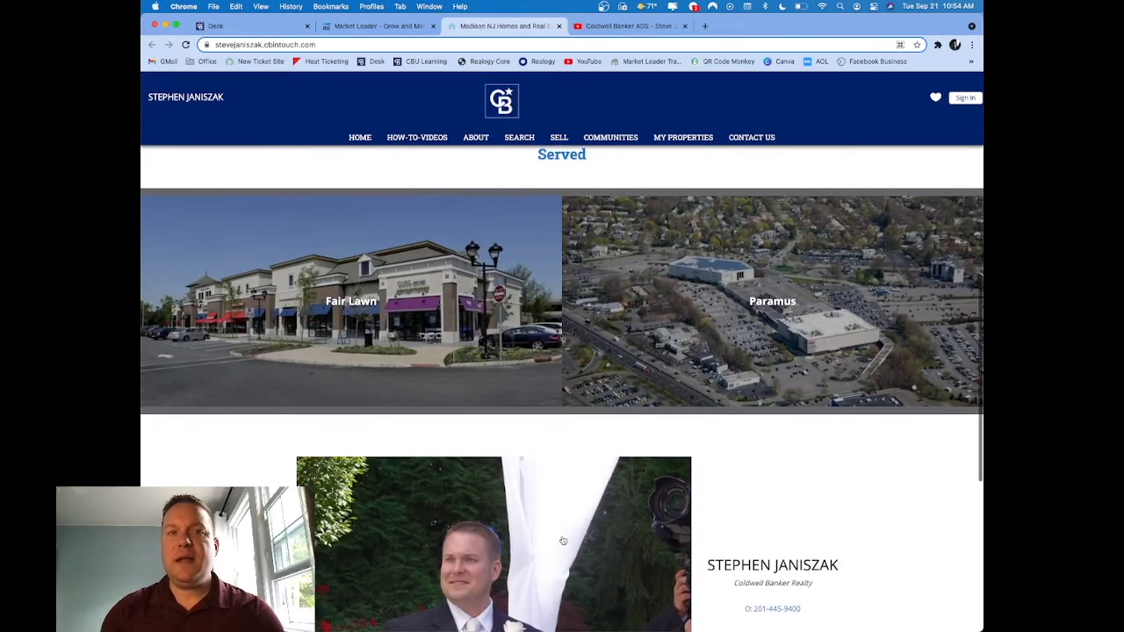
{"action": "scroll", "coordinate": [563, 539], "scroll_direction": "down", "scroll_amount": 1}
{"action": "scroll", "coordinate": [563, 539], "scroll_direction": "up", "scroll_amount": 2}
{"action": "scroll", "coordinate": [563, 540], "scroll_direction": "up", "scroll_amount": 3}
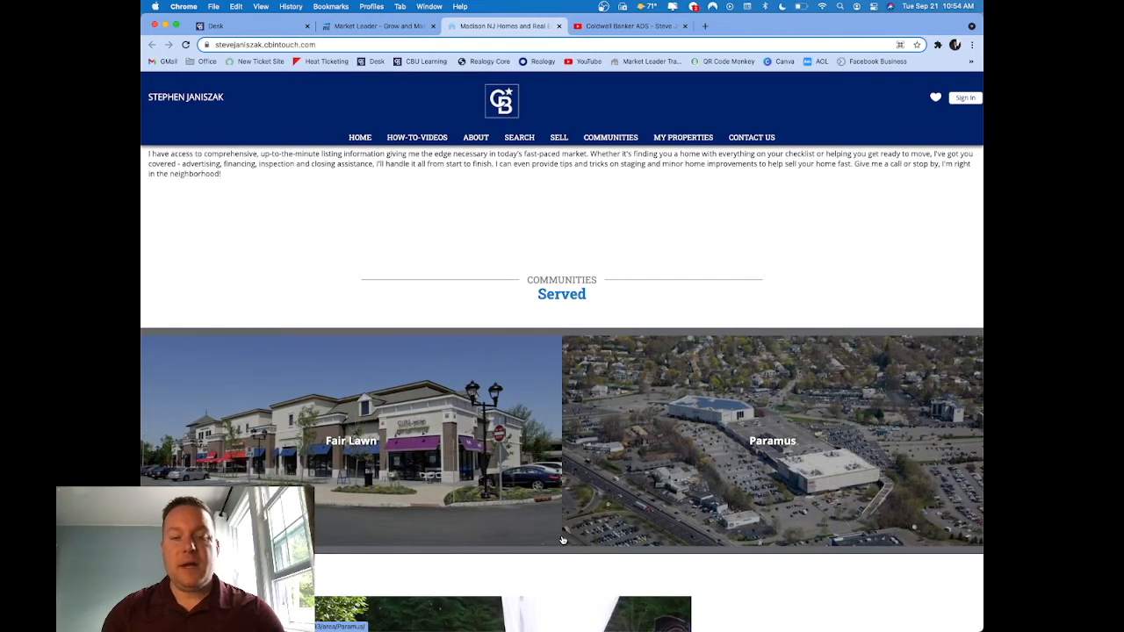
{"action": "scroll", "coordinate": [563, 540], "scroll_direction": "up", "scroll_amount": 7}
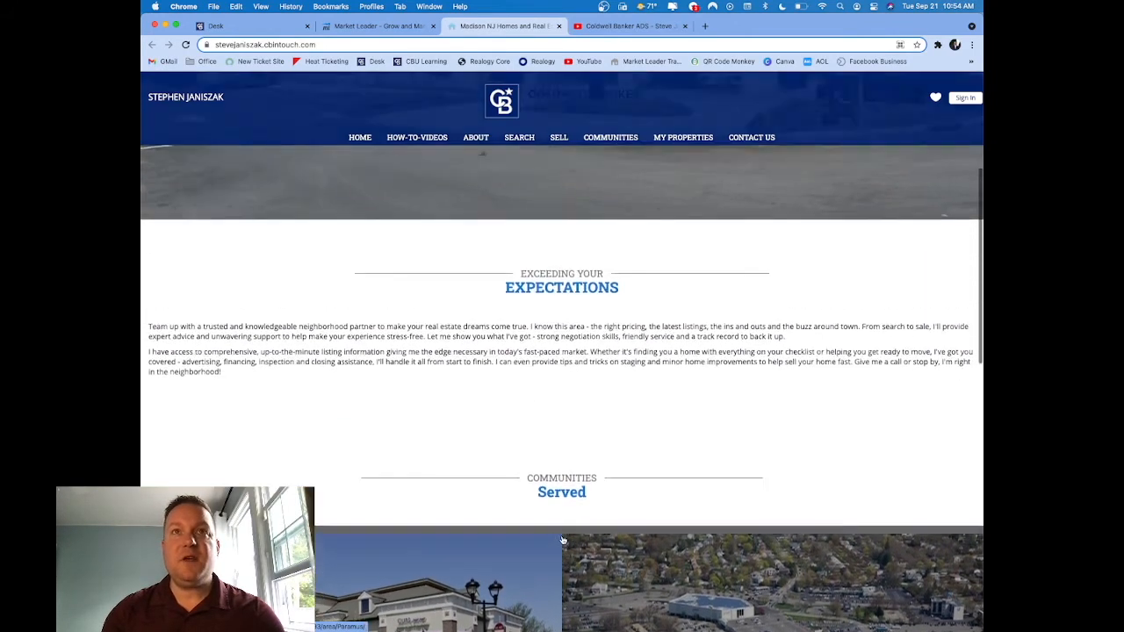
{"action": "scroll", "coordinate": [563, 539], "scroll_direction": "up", "scroll_amount": 4}
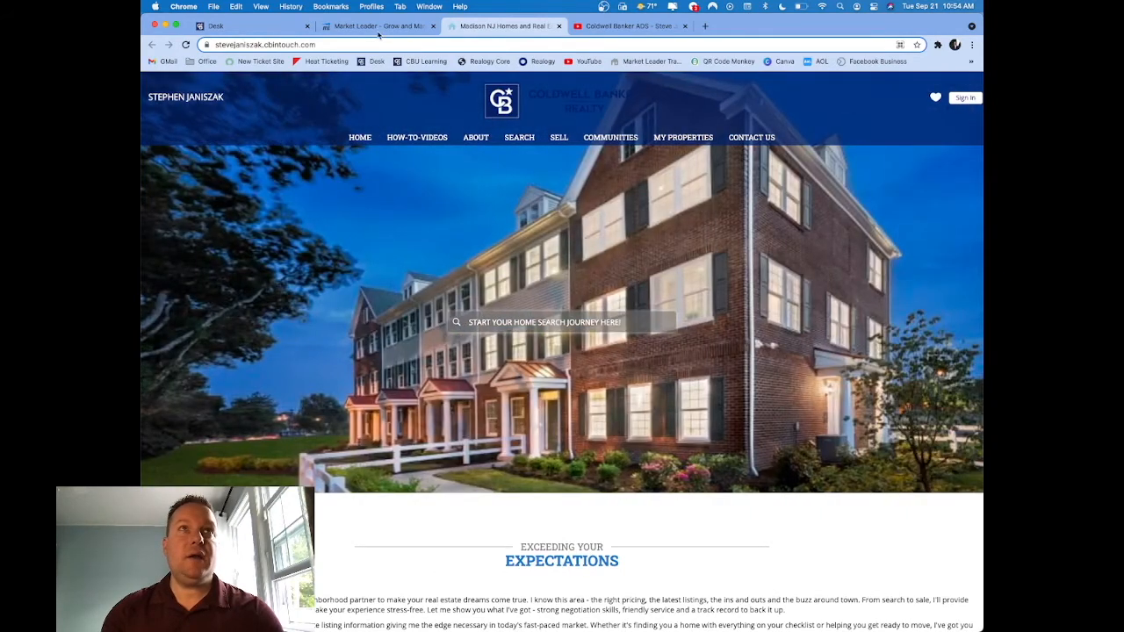
Return to the InTouch admin site and open the website for editing
{"action": "left_click", "coordinate": [380, 30]}
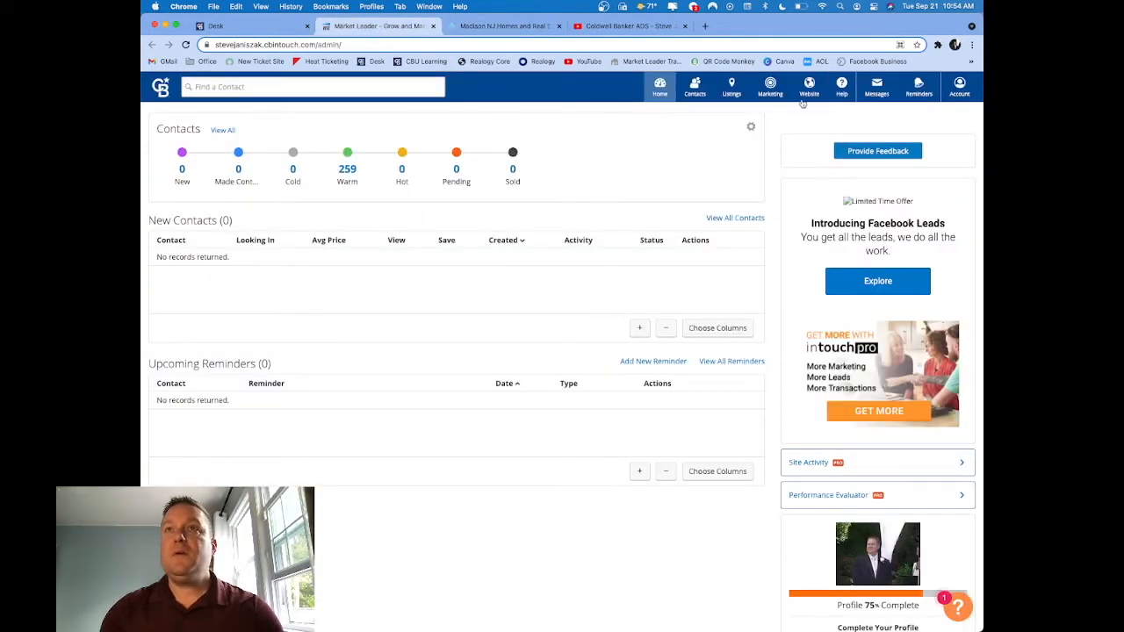
{"action": "left_click", "coordinate": [811, 88]}
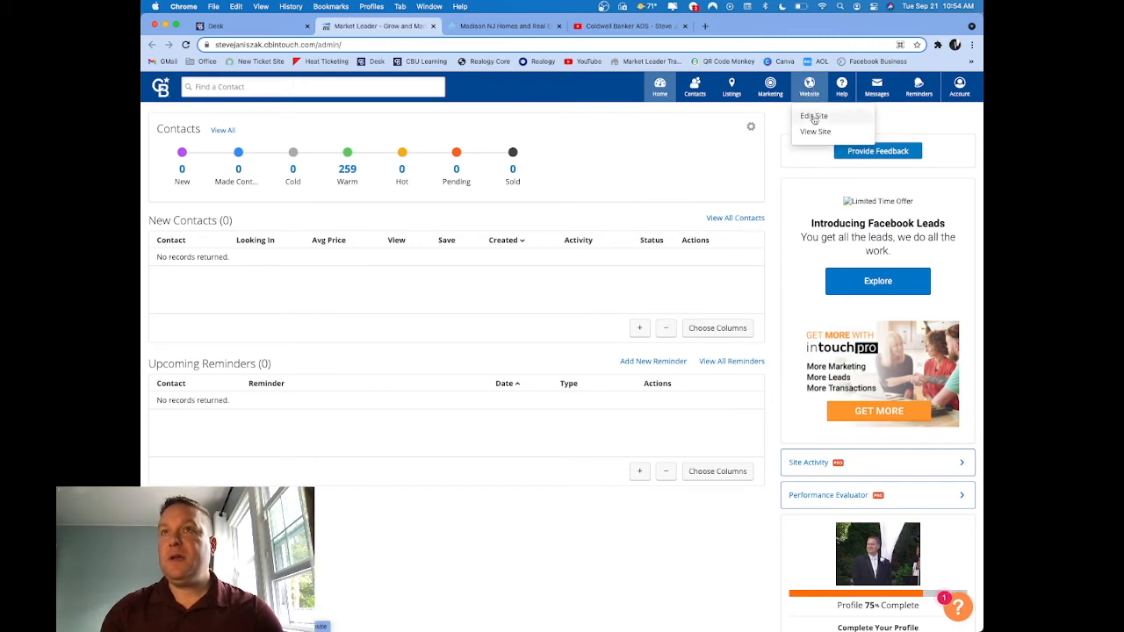
{"action": "left_click", "coordinate": [814, 117]}
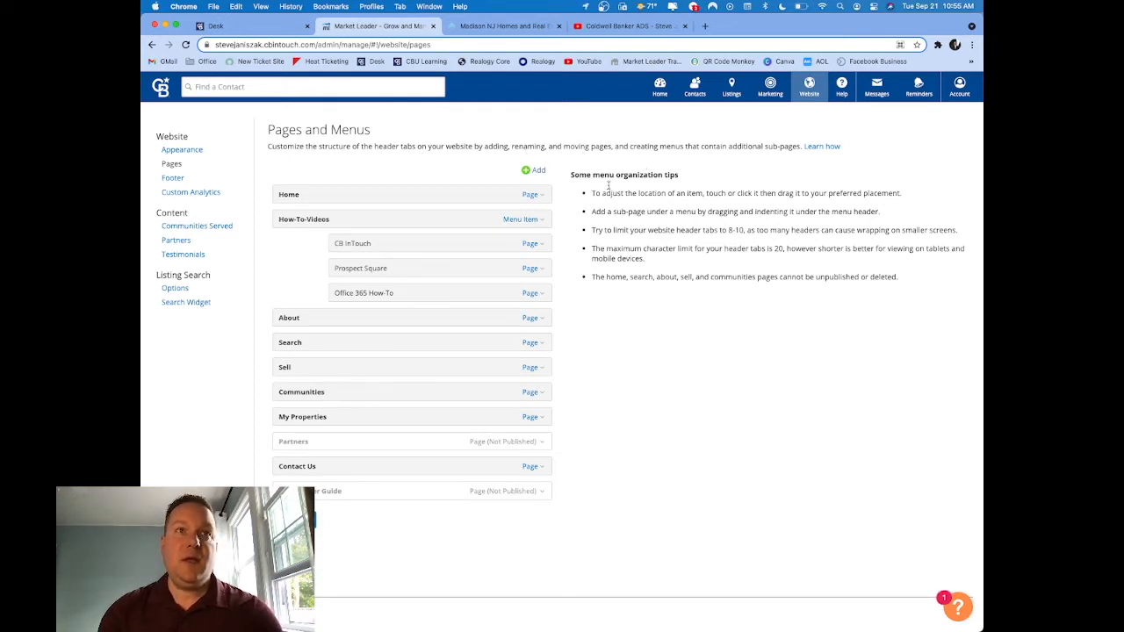
Check which page actions are offered for the Home, Prospect Square and About pages
{"action": "left_click", "coordinate": [531, 197]}
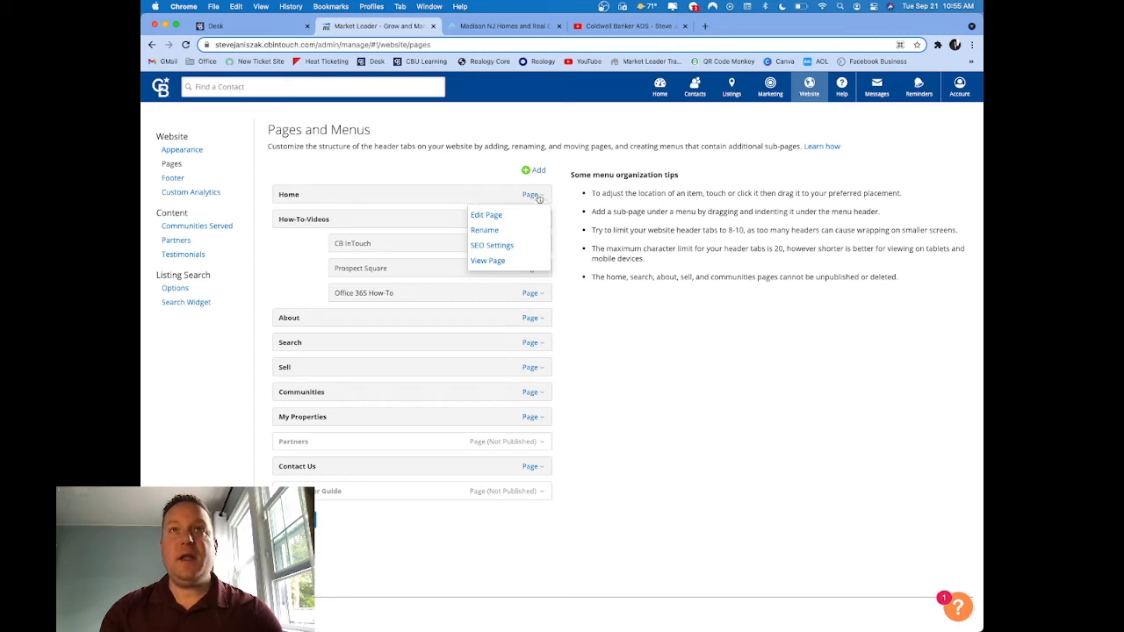
{"action": "left_click", "coordinate": [566, 198]}
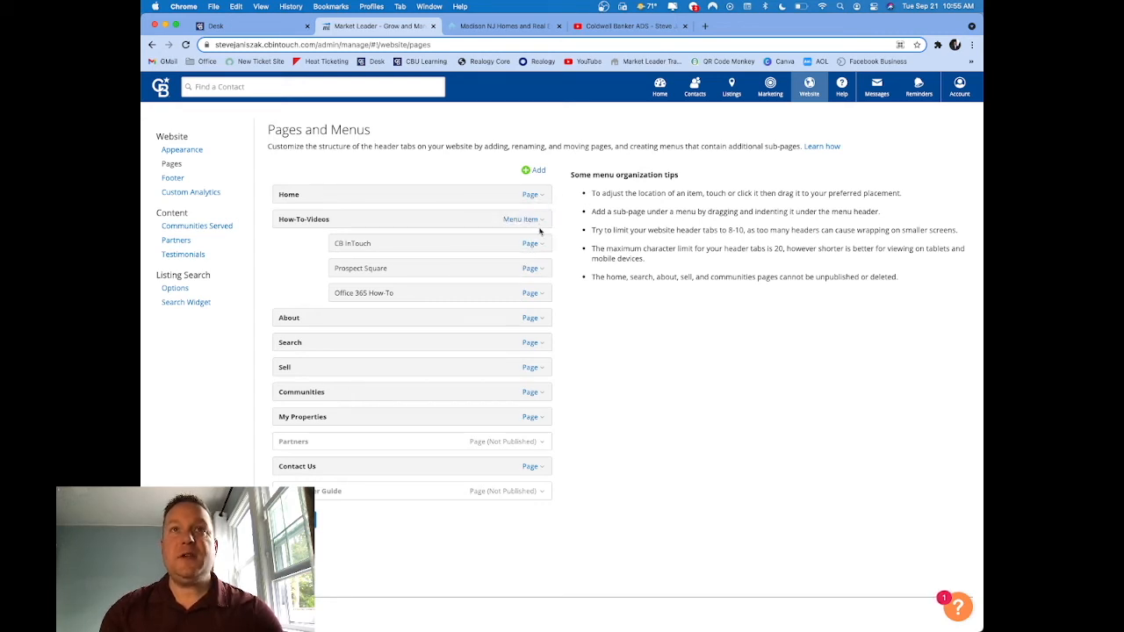
{"action": "left_click", "coordinate": [538, 269]}
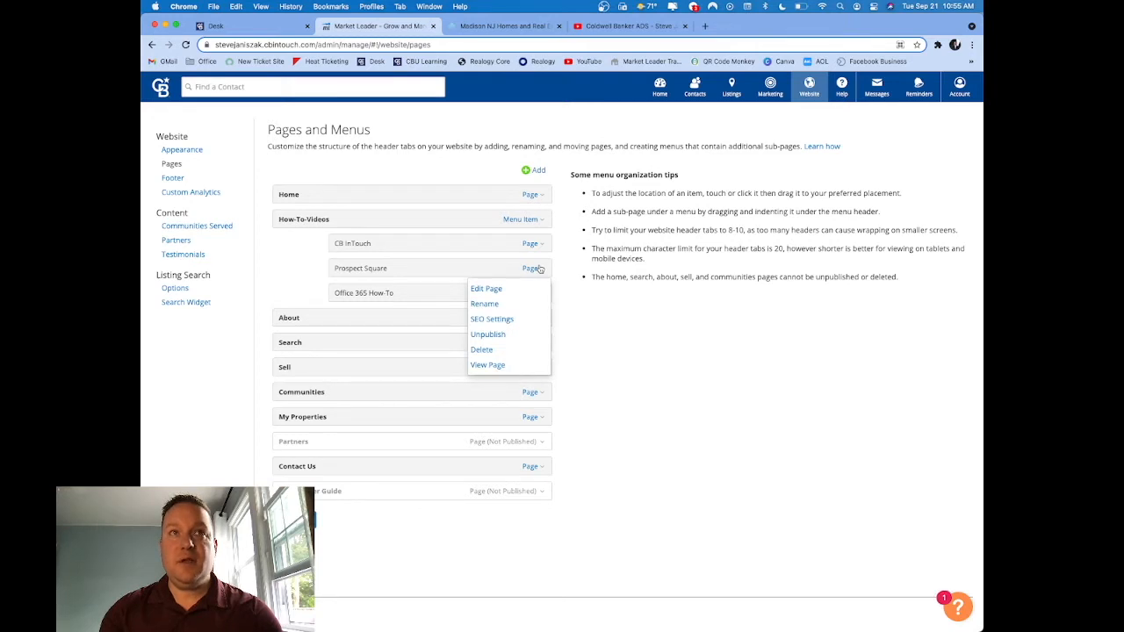
{"action": "left_click", "coordinate": [573, 354]}
{"action": "left_click", "coordinate": [538, 320]}
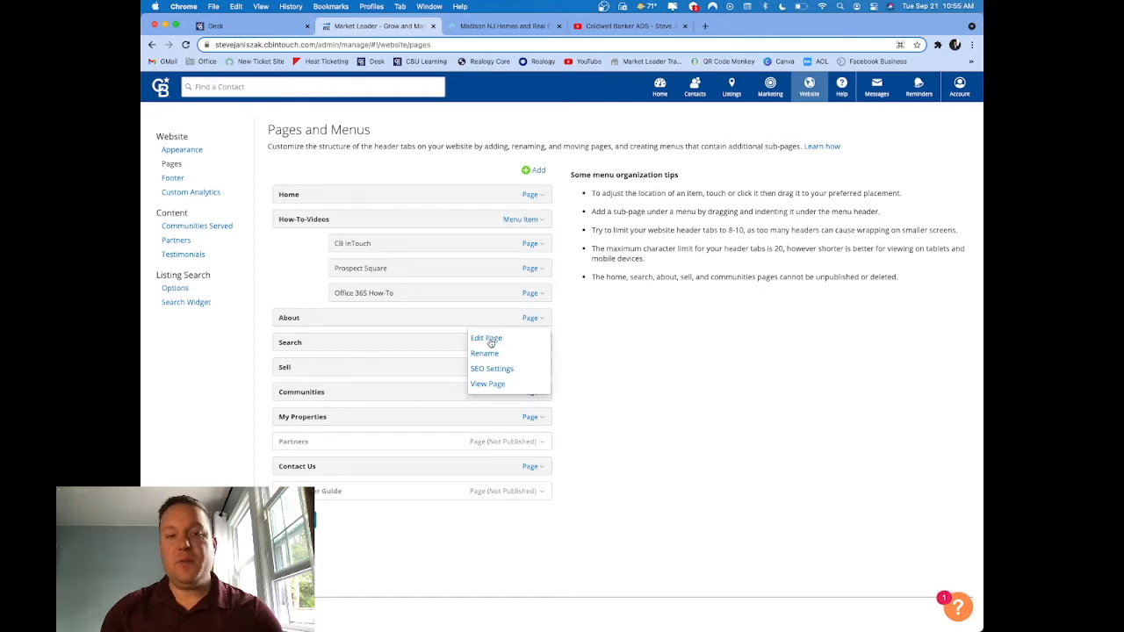
{"action": "left_click", "coordinate": [590, 343]}
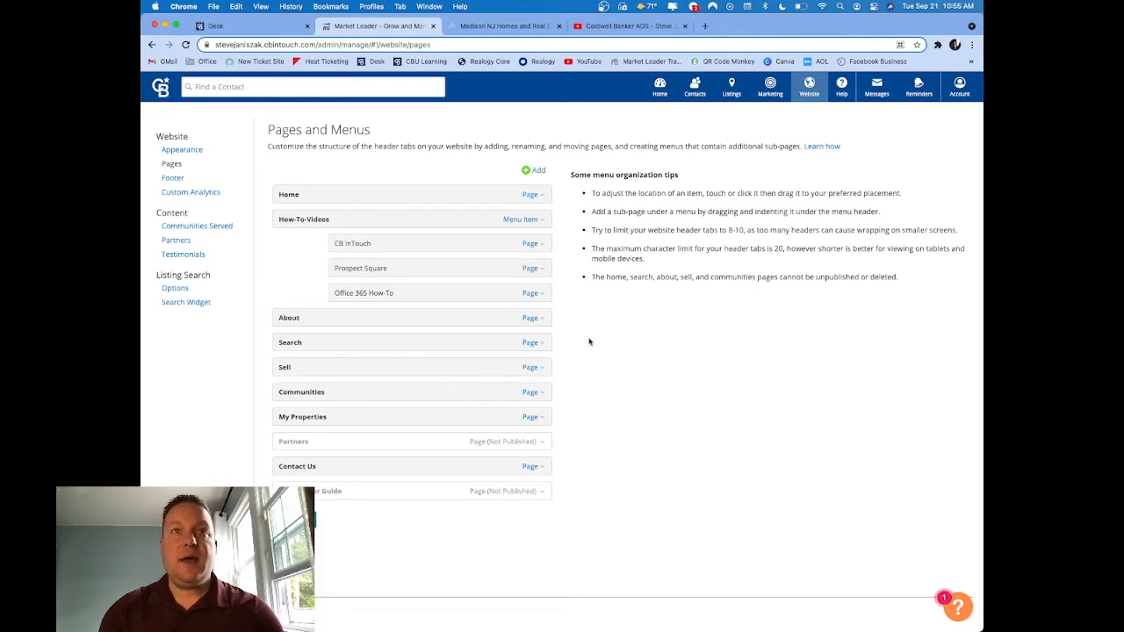
Open the Home page for editing and look over its sections
{"action": "left_click", "coordinate": [542, 198]}
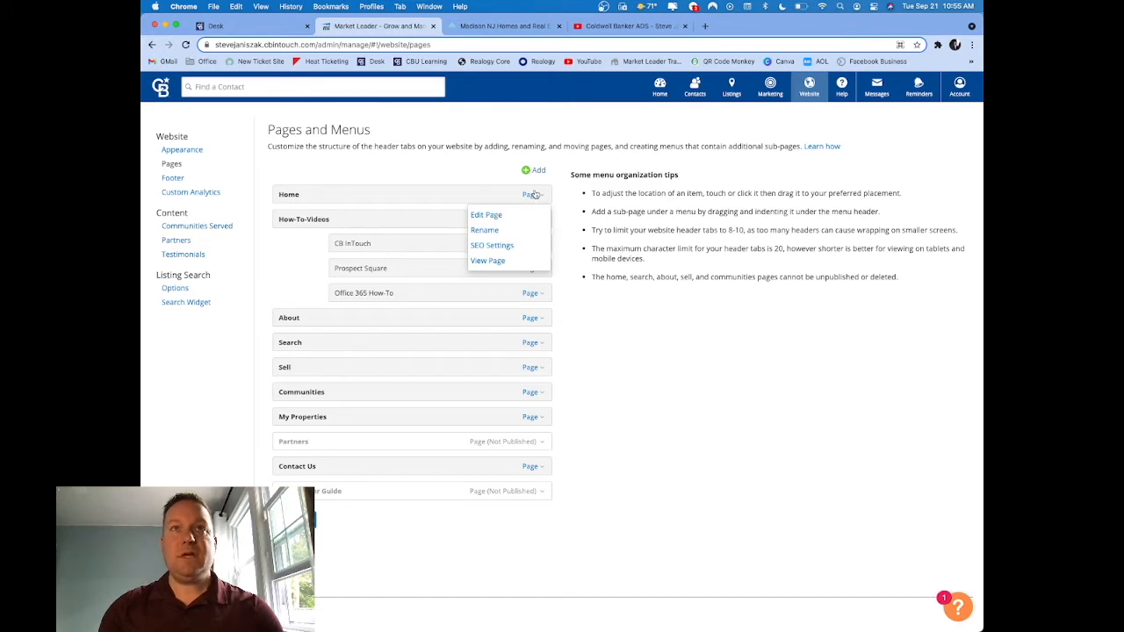
{"action": "left_click", "coordinate": [486, 216]}
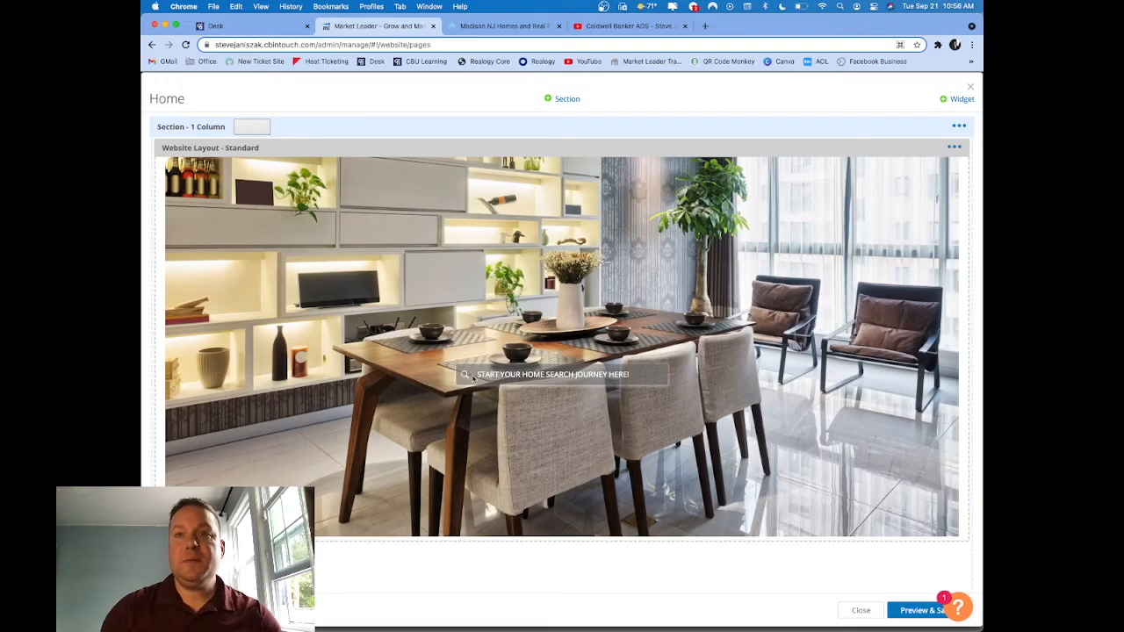
{"action": "scroll", "coordinate": [473, 380], "scroll_direction": "down", "scroll_amount": 5}
{"action": "scroll", "coordinate": [473, 379], "scroll_direction": "down", "scroll_amount": 8}
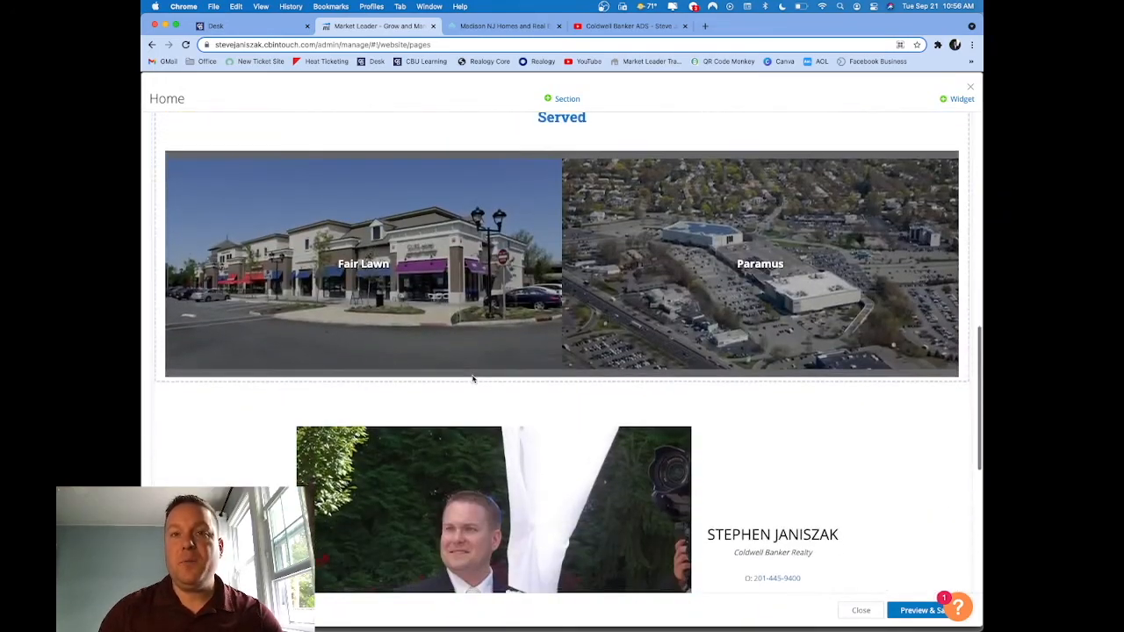
{"action": "scroll", "coordinate": [472, 379], "scroll_direction": "up", "scroll_amount": 13}
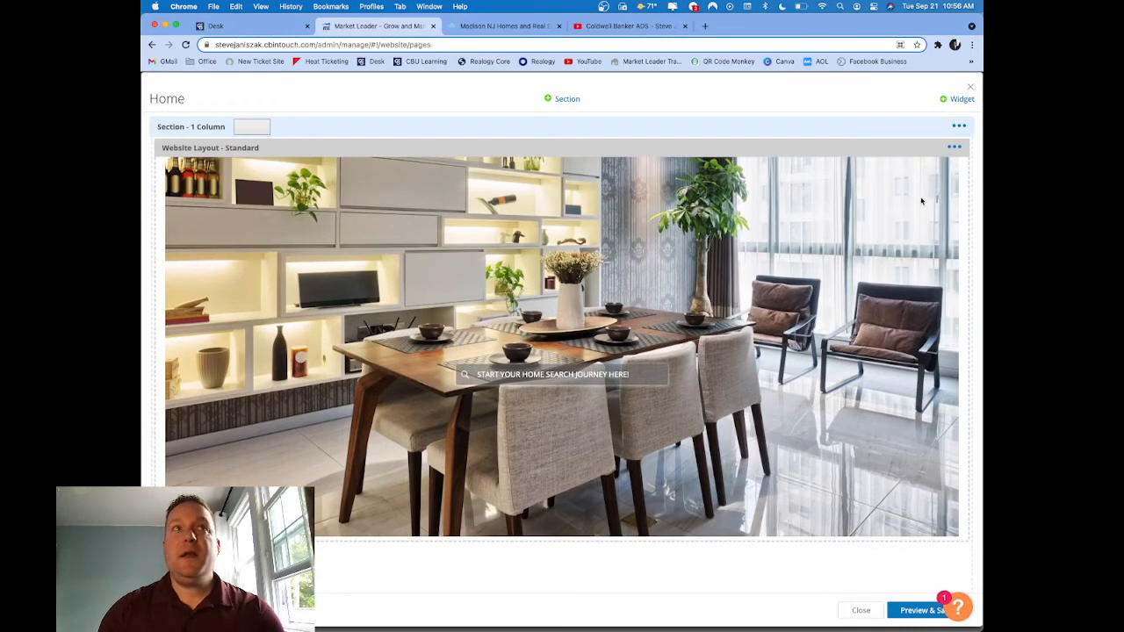
Check the first section's options and open the Website Layout - Standard widget for editing
{"action": "left_click", "coordinate": [960, 128]}
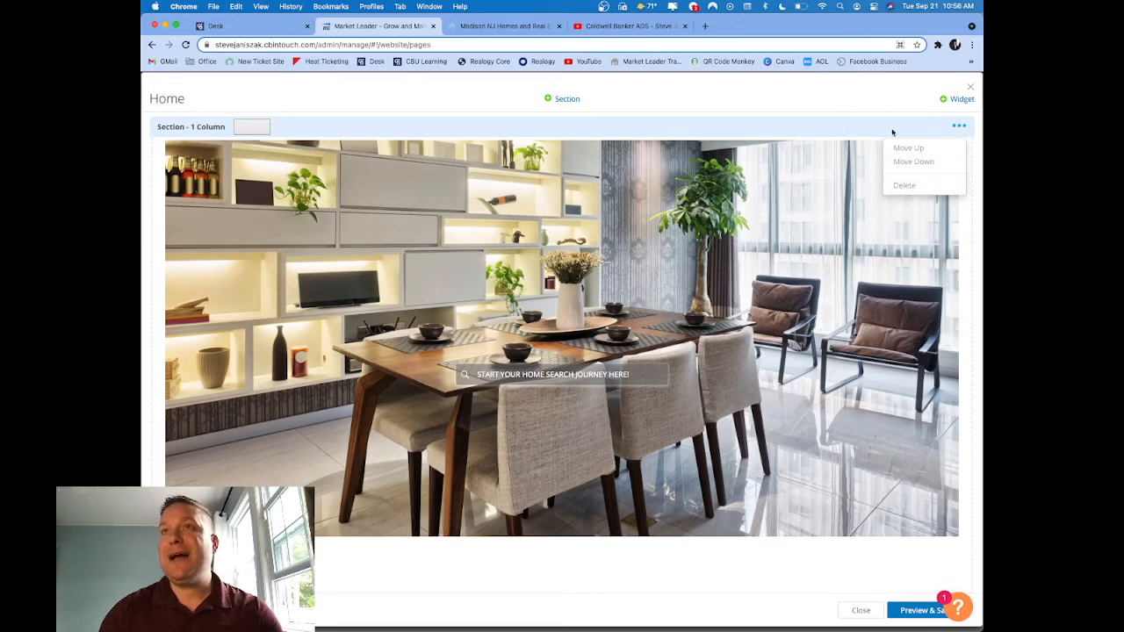
{"action": "left_click", "coordinate": [852, 103]}
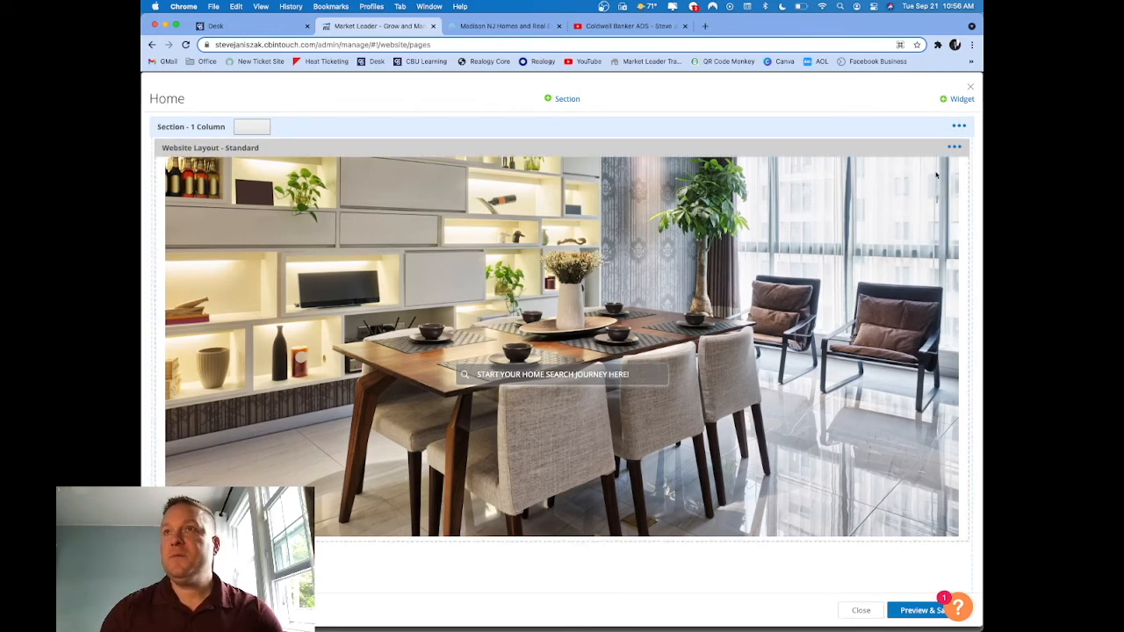
{"action": "left_click", "coordinate": [957, 151]}
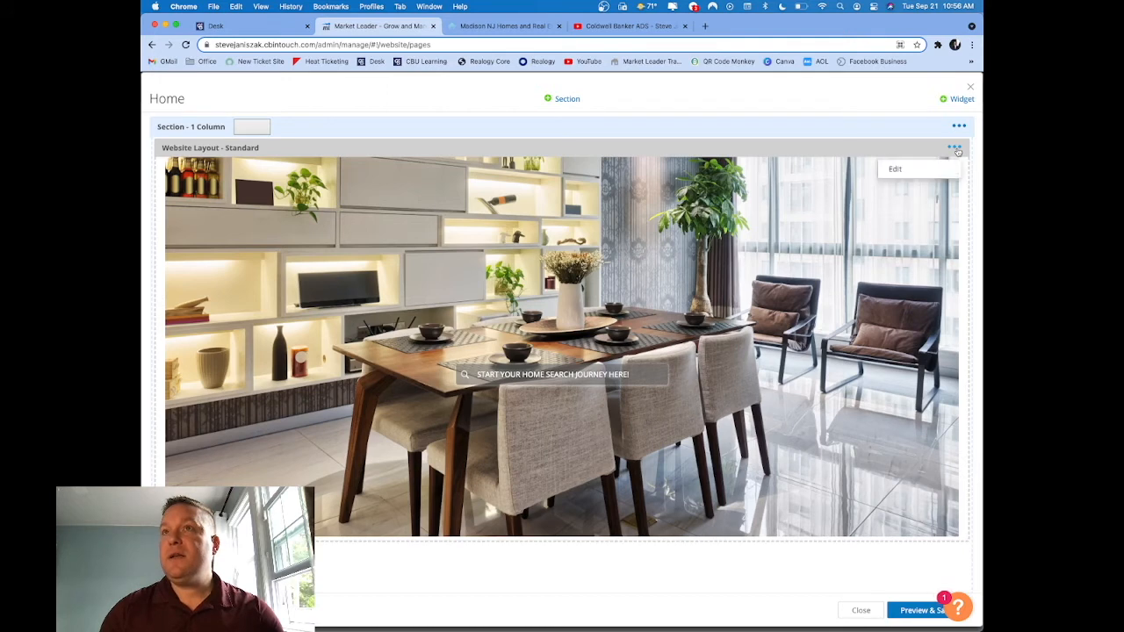
{"action": "left_click", "coordinate": [917, 170]}
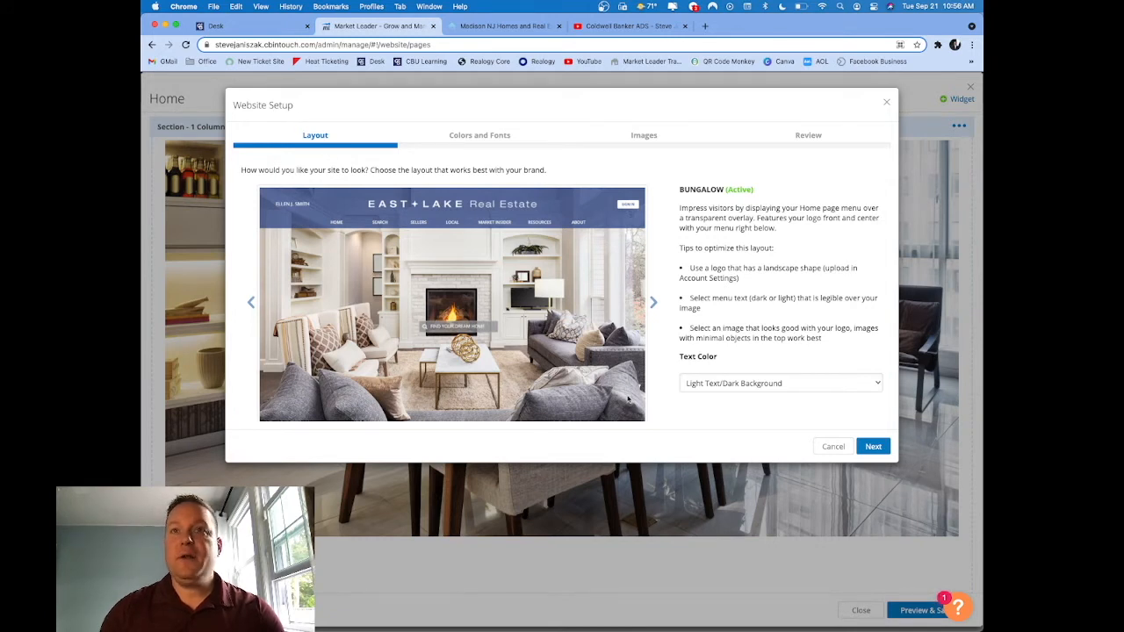
Check the text color choices, keep the Bungalow layout with Light Text/Dark Background, and continue to Colors and Fonts
{"action": "left_click", "coordinate": [786, 384]}
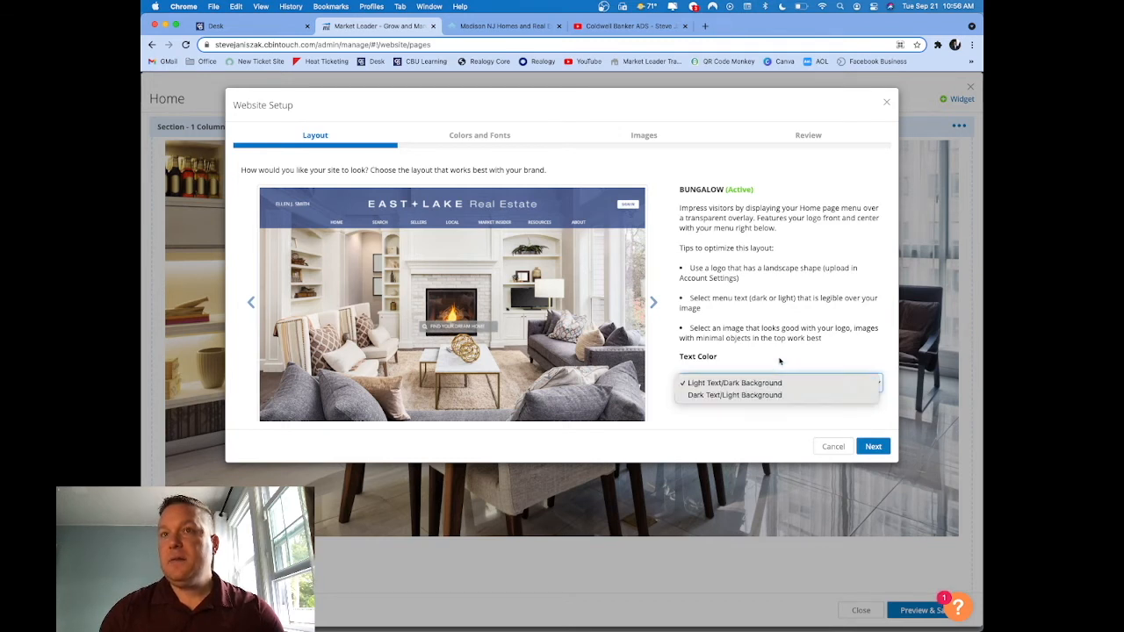
{"action": "left_click", "coordinate": [781, 360]}
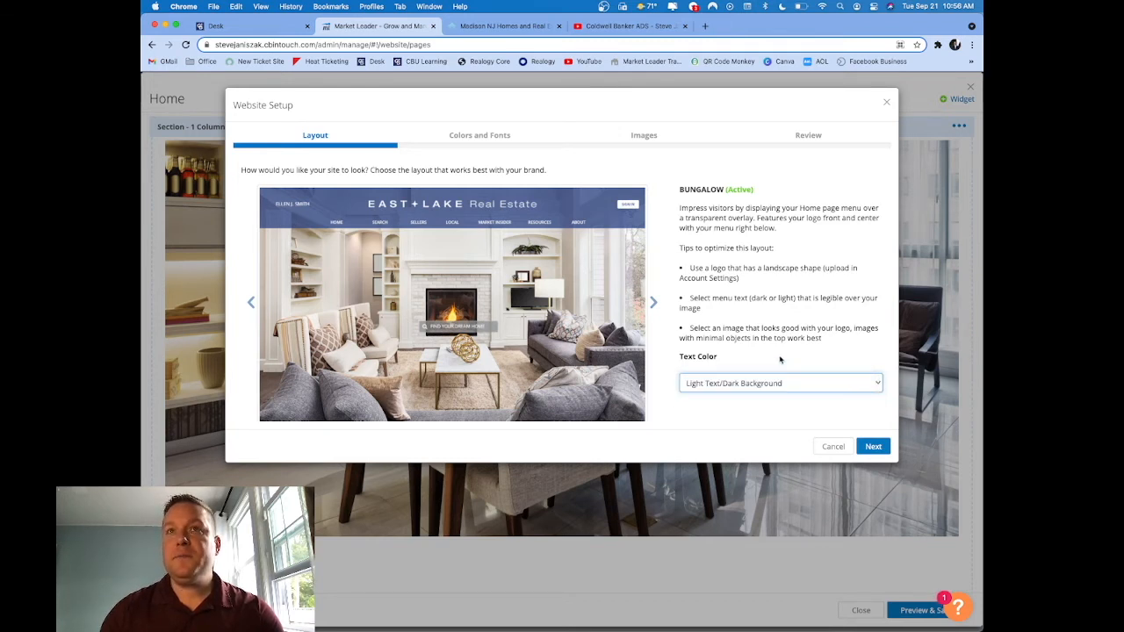
{"action": "left_click", "coordinate": [874, 447]}
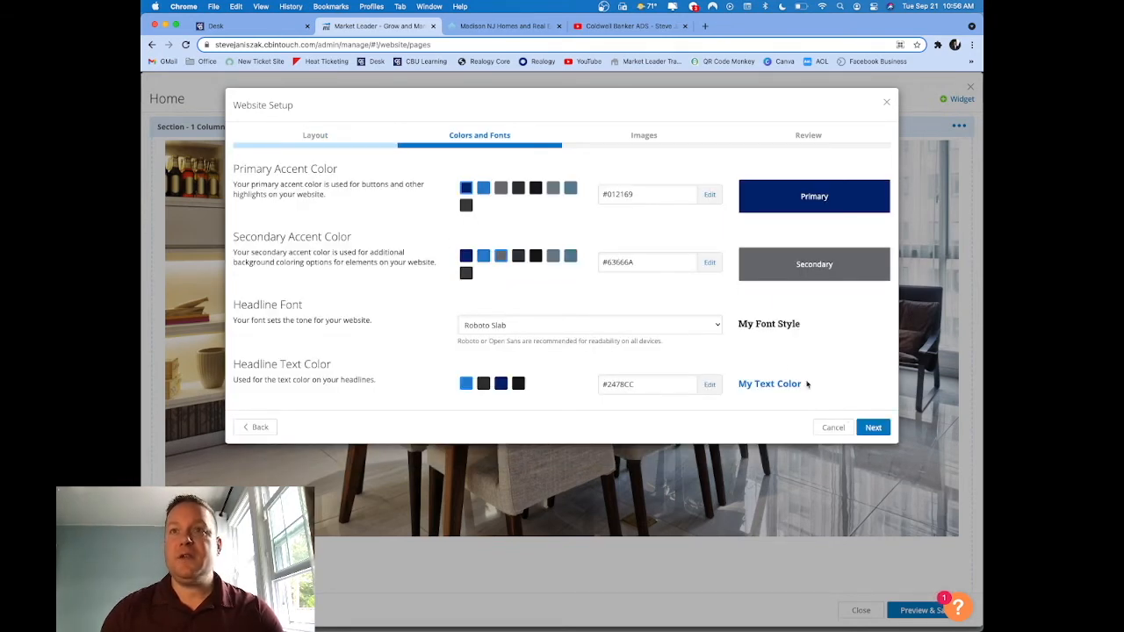
Keep the current colors, fonts and hero images, leave the property search display location at Center-Center, and save the website setup
{"action": "left_click", "coordinate": [872, 429]}
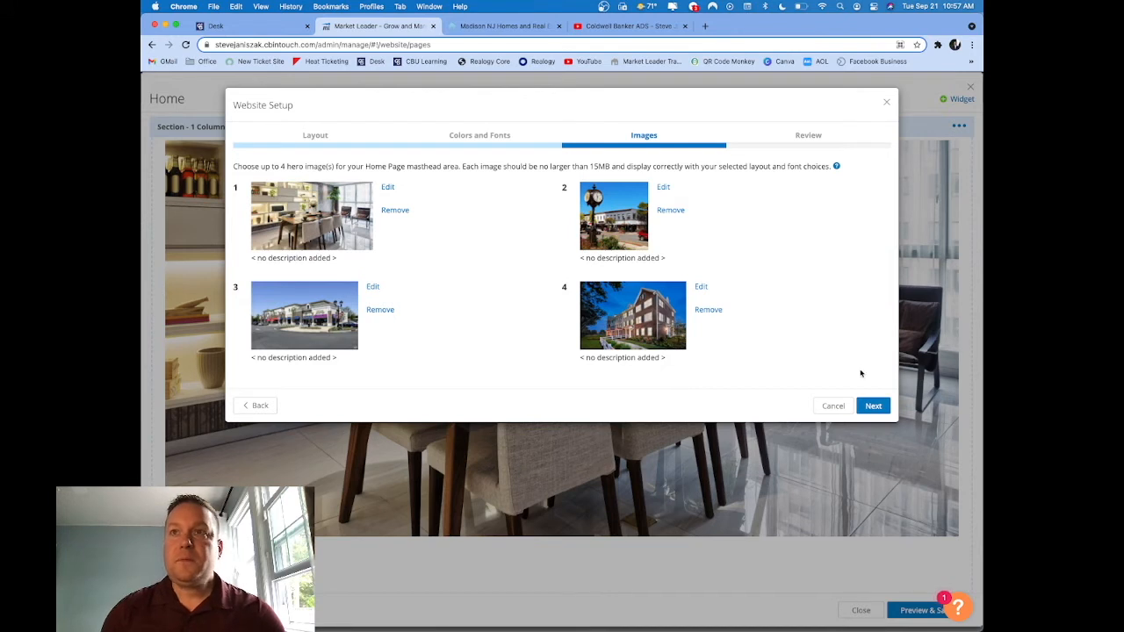
{"action": "left_click", "coordinate": [873, 408]}
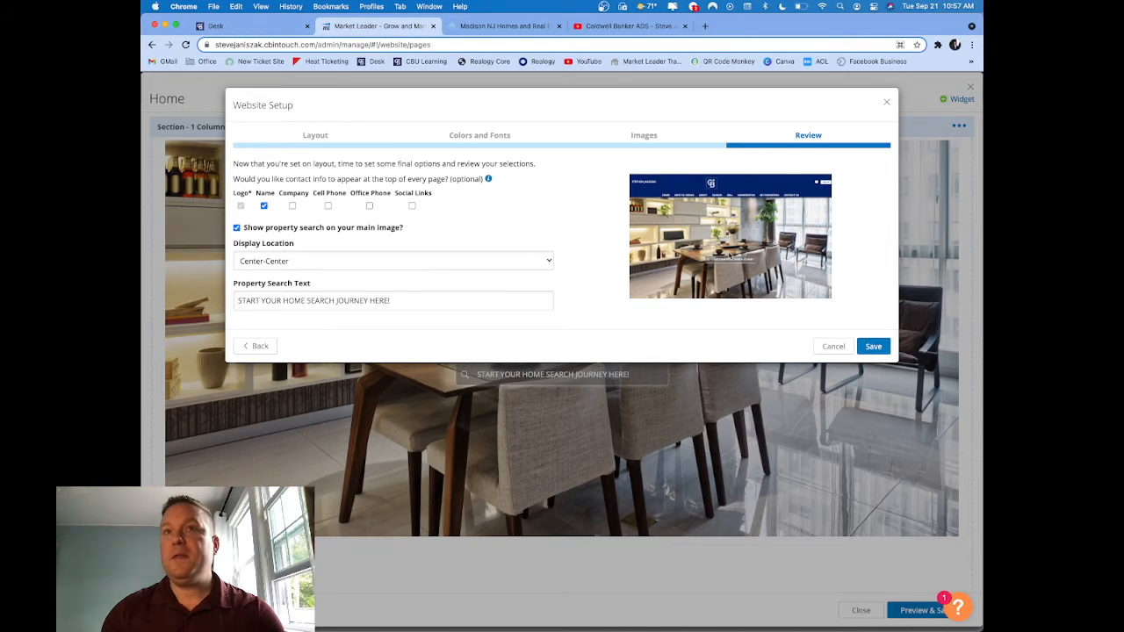
{"action": "left_click", "coordinate": [548, 261]}
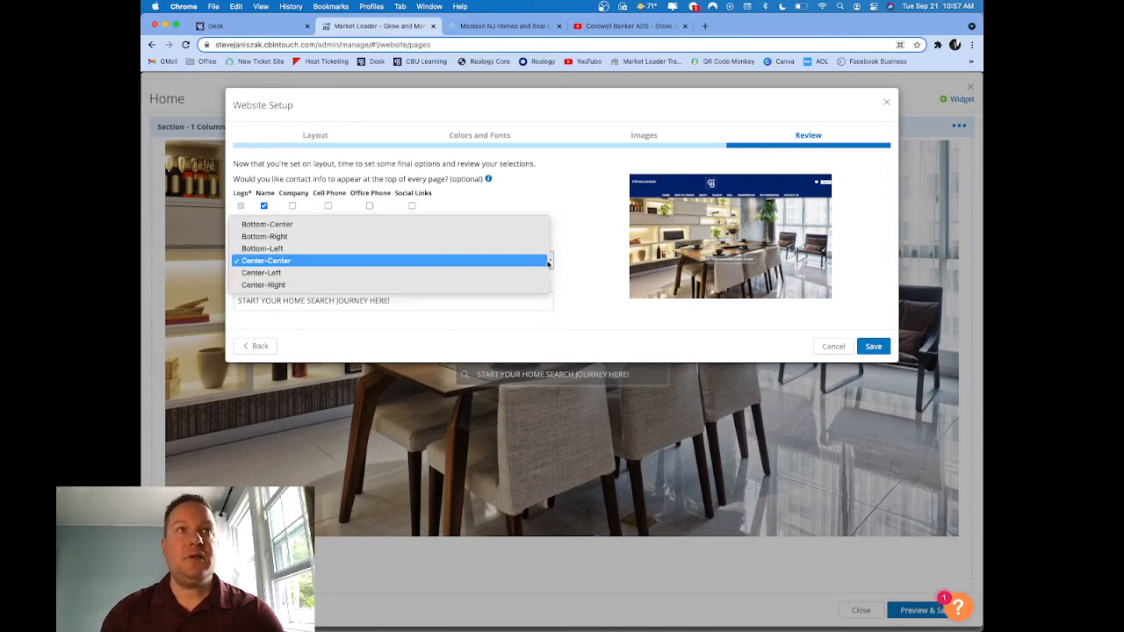
{"action": "left_click", "coordinate": [592, 271]}
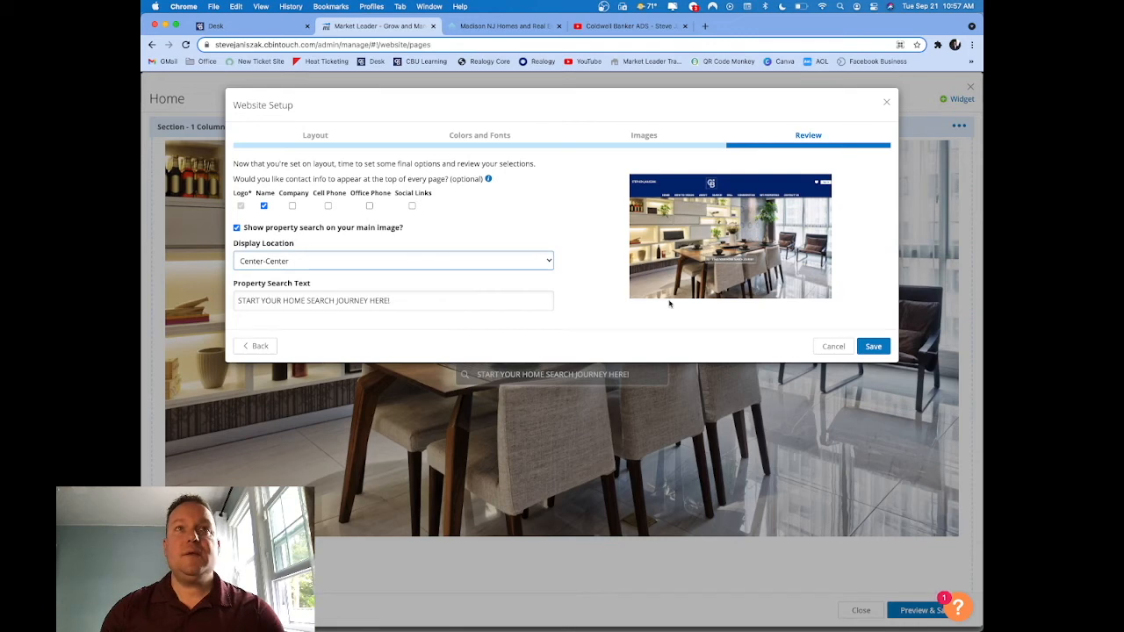
{"action": "left_click", "coordinate": [874, 346]}
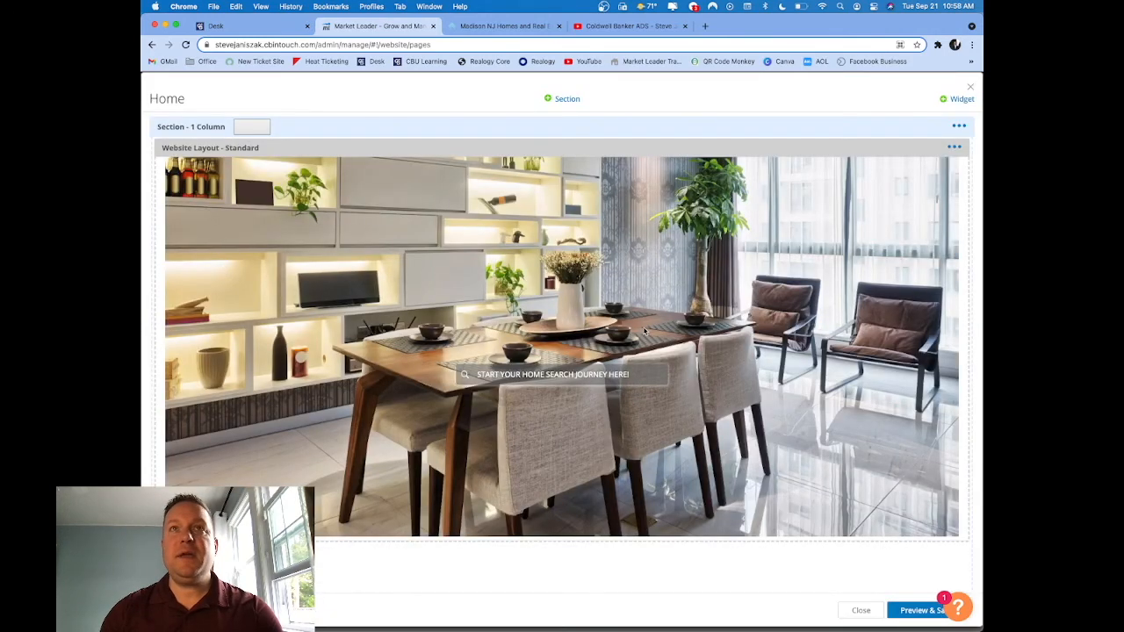
Go through the style and content of the EXCEEDING YOUR EXPECTATIONS custom content widget and save it with its existing headline and text
{"action": "scroll", "coordinate": [645, 331], "scroll_direction": "down", "scroll_amount": 5}
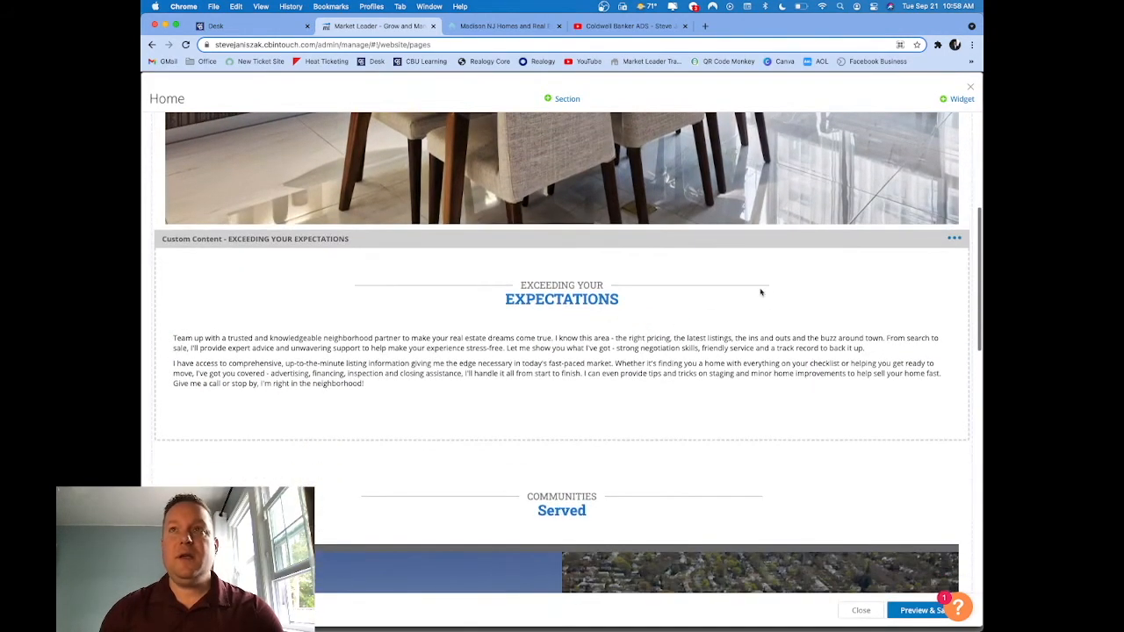
{"action": "left_click", "coordinate": [955, 239]}
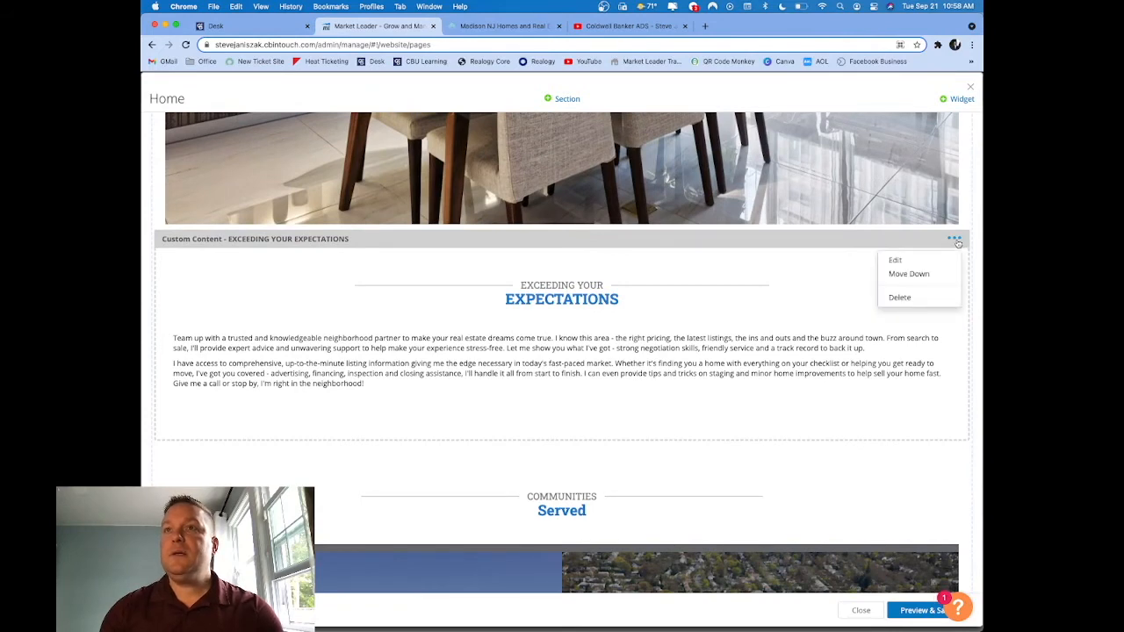
{"action": "left_click", "coordinate": [898, 266]}
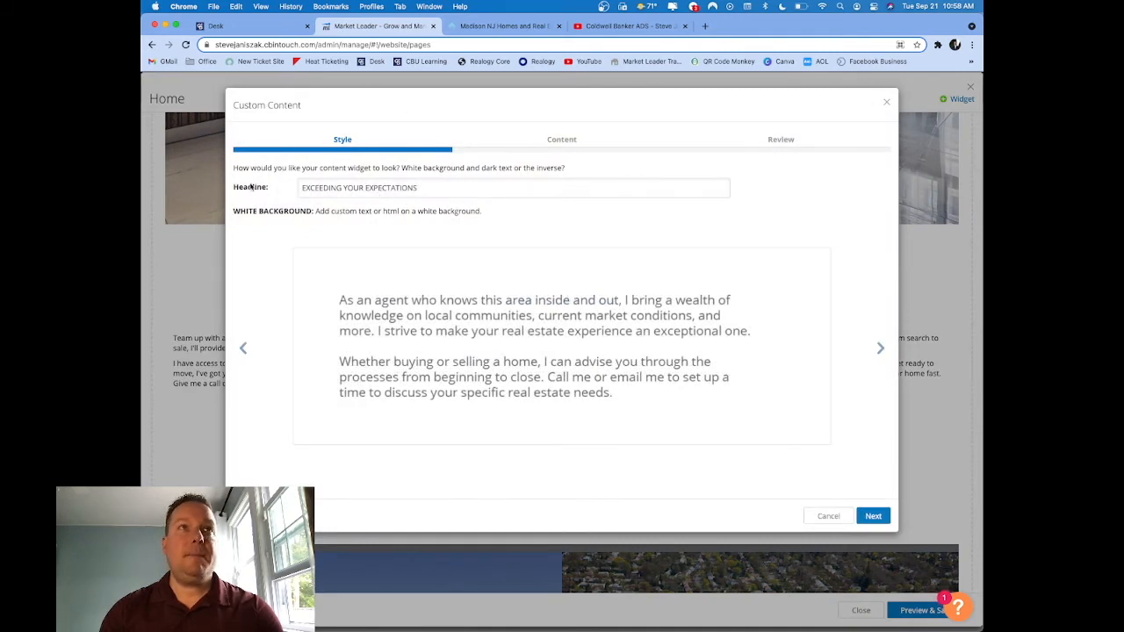
{"action": "left_click", "coordinate": [874, 517]}
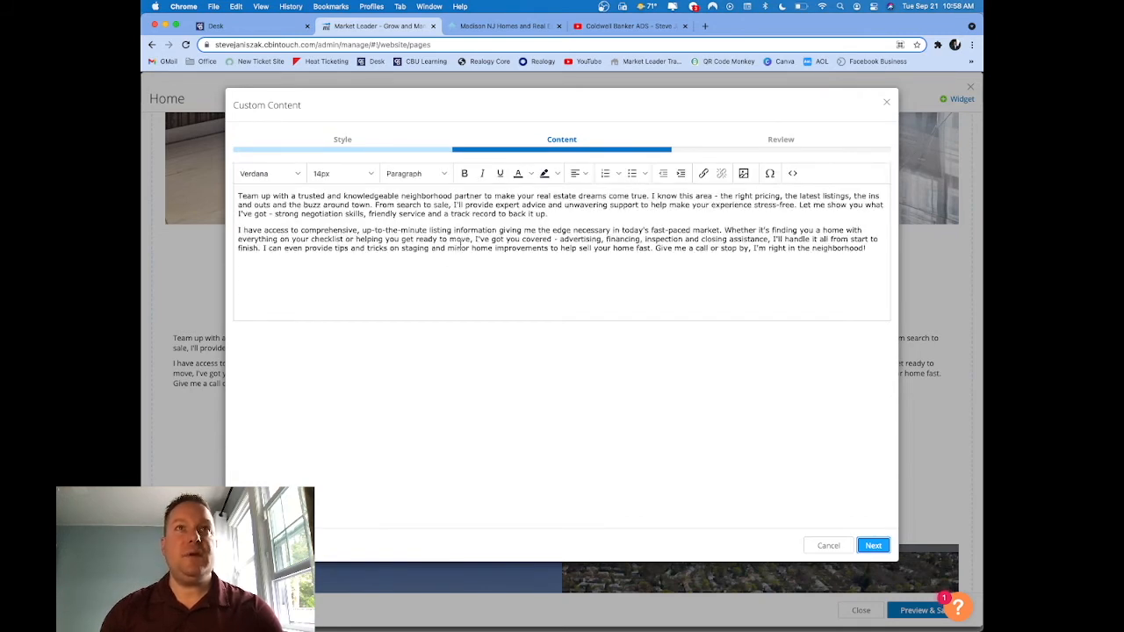
{"action": "left_click", "coordinate": [882, 545]}
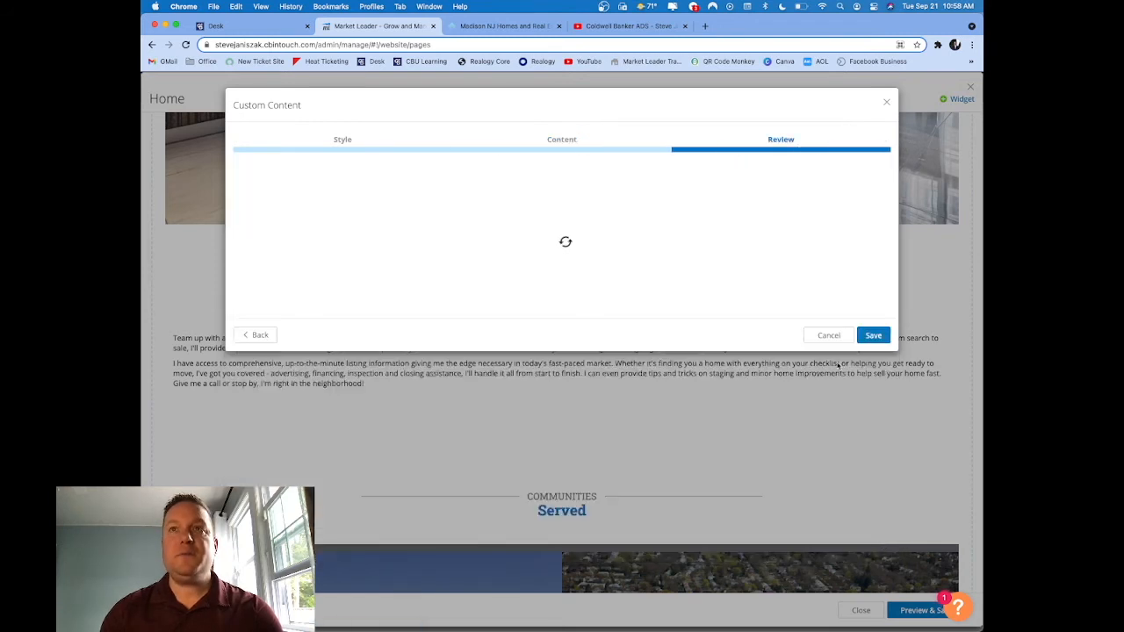
{"action": "left_click", "coordinate": [877, 337]}
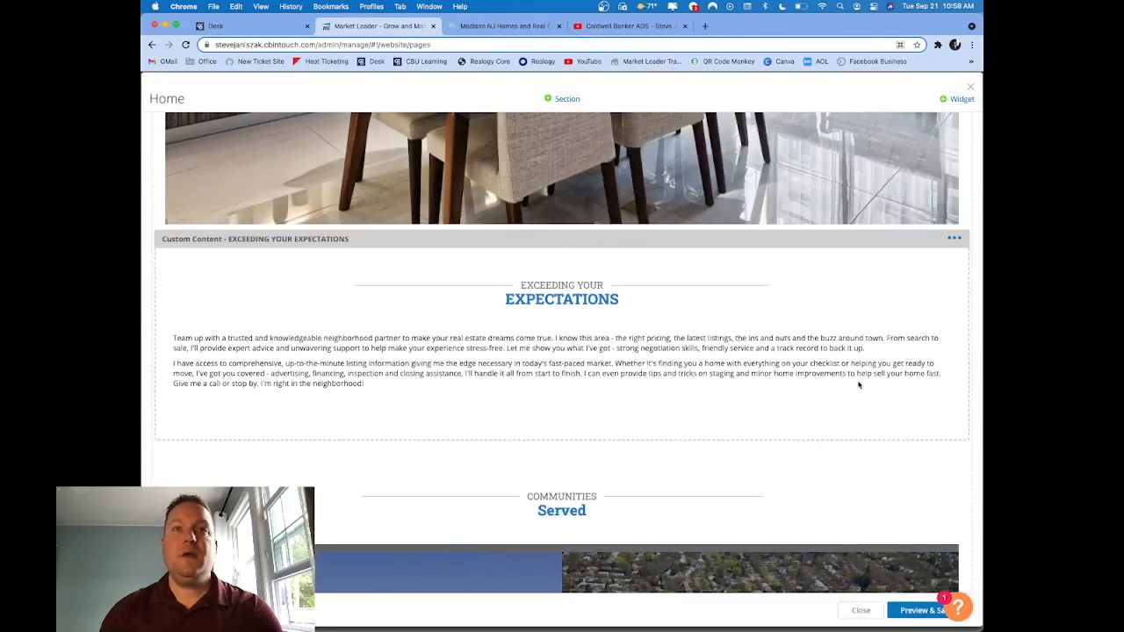
Open the Communities Served - Photo Strip widget for editing
{"action": "scroll", "coordinate": [859, 385], "scroll_direction": "down", "scroll_amount": 2}
{"action": "scroll", "coordinate": [859, 385], "scroll_direction": "down", "scroll_amount": 1}
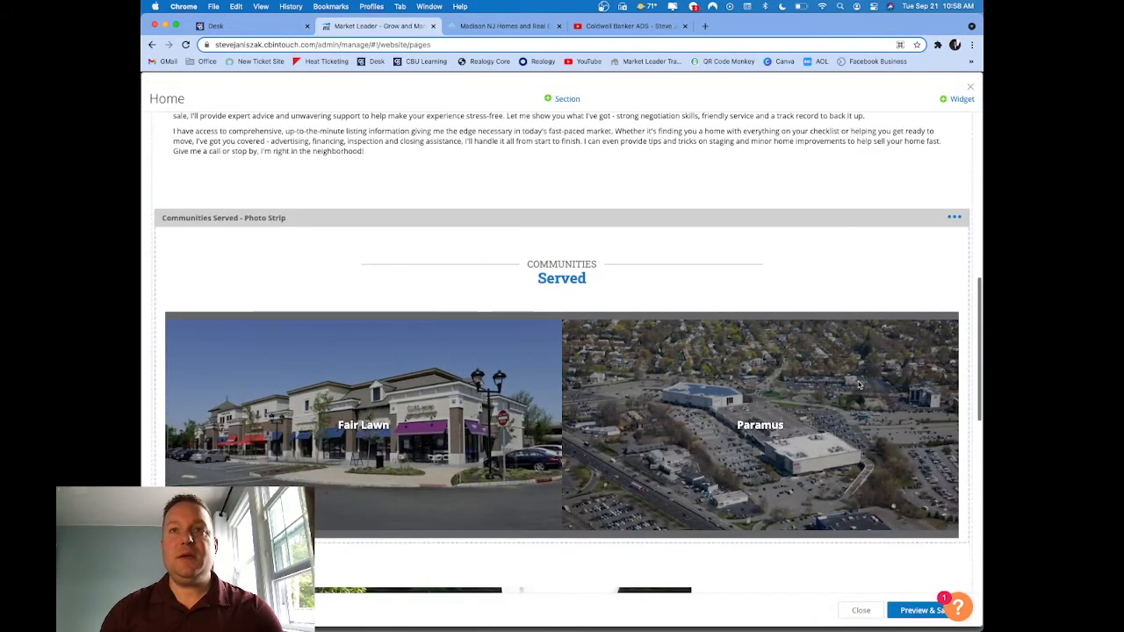
{"action": "scroll", "coordinate": [859, 385], "scroll_direction": "down", "scroll_amount": 1}
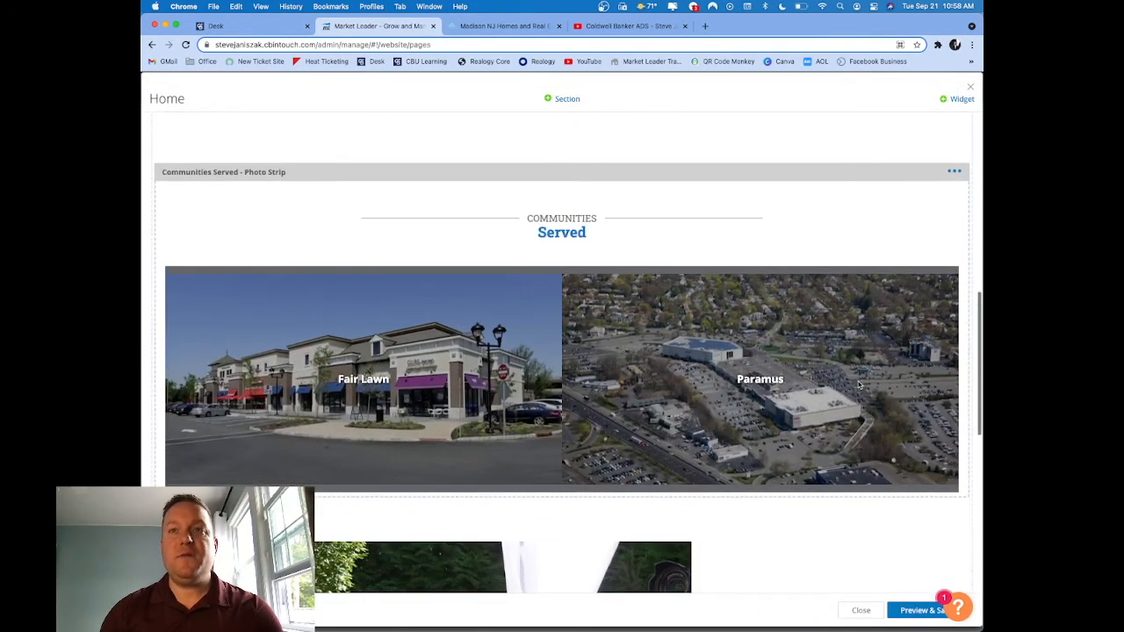
{"action": "left_click", "coordinate": [956, 174]}
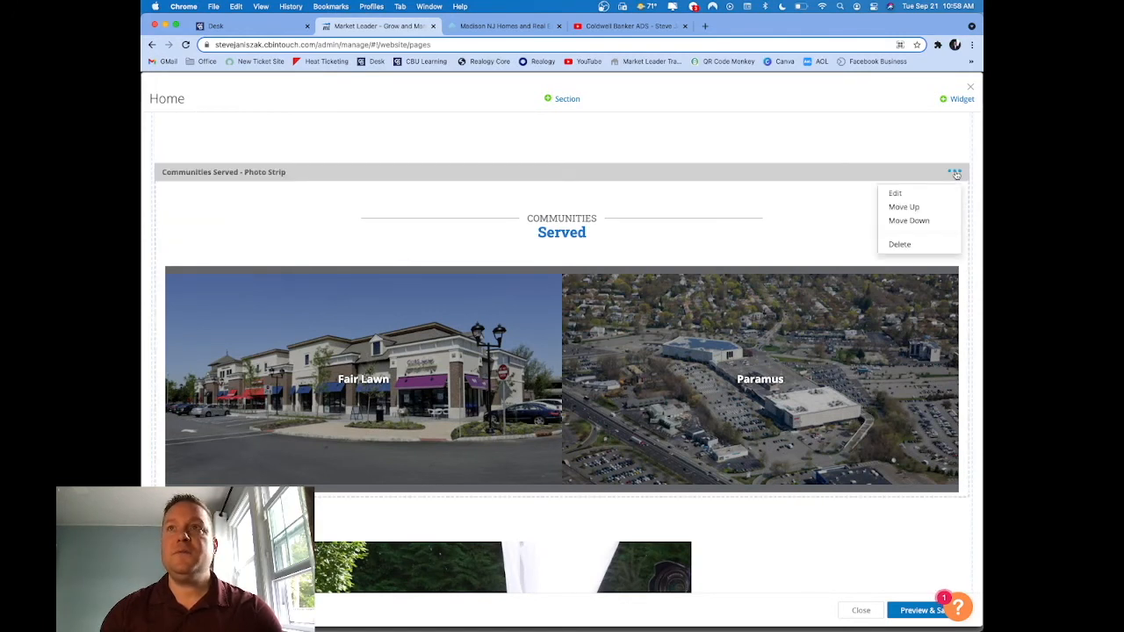
{"action": "left_click", "coordinate": [905, 195]}
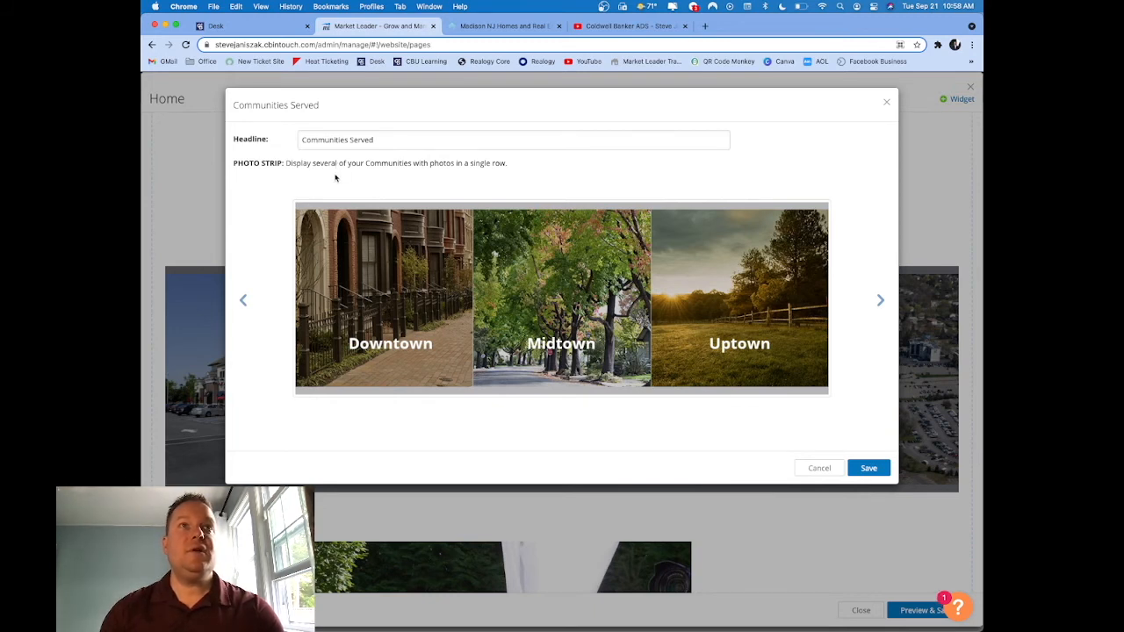
Compare the Spotlight, Classic, Styled Text and Tiles designs for Communities Served, return to Photo Strip and save
{"action": "left_click", "coordinate": [880, 301]}
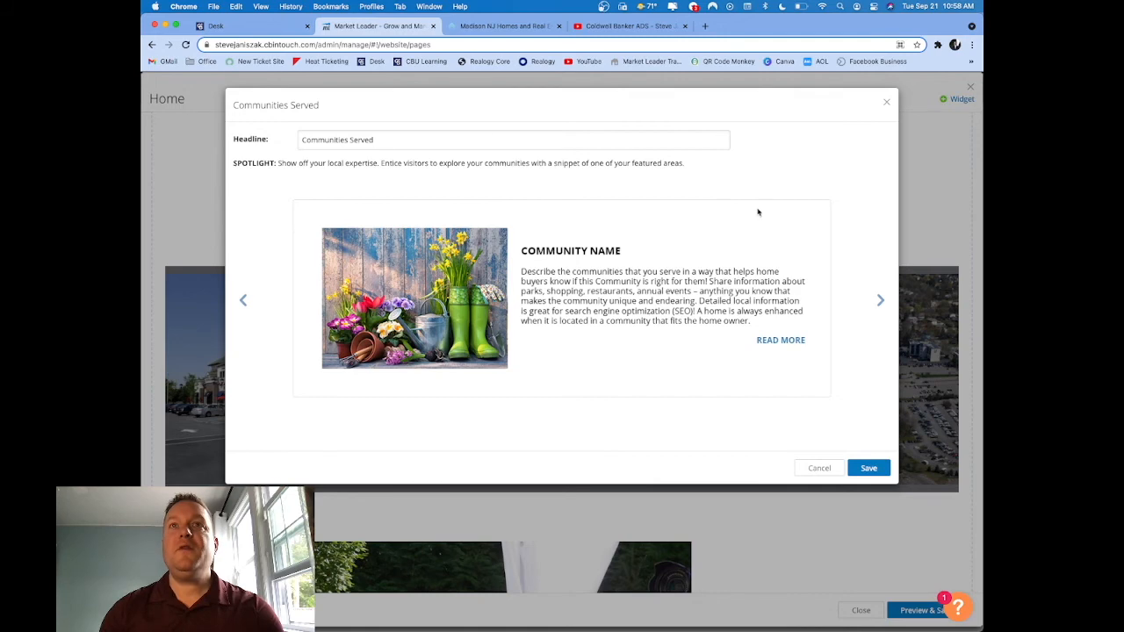
{"action": "left_click", "coordinate": [882, 302]}
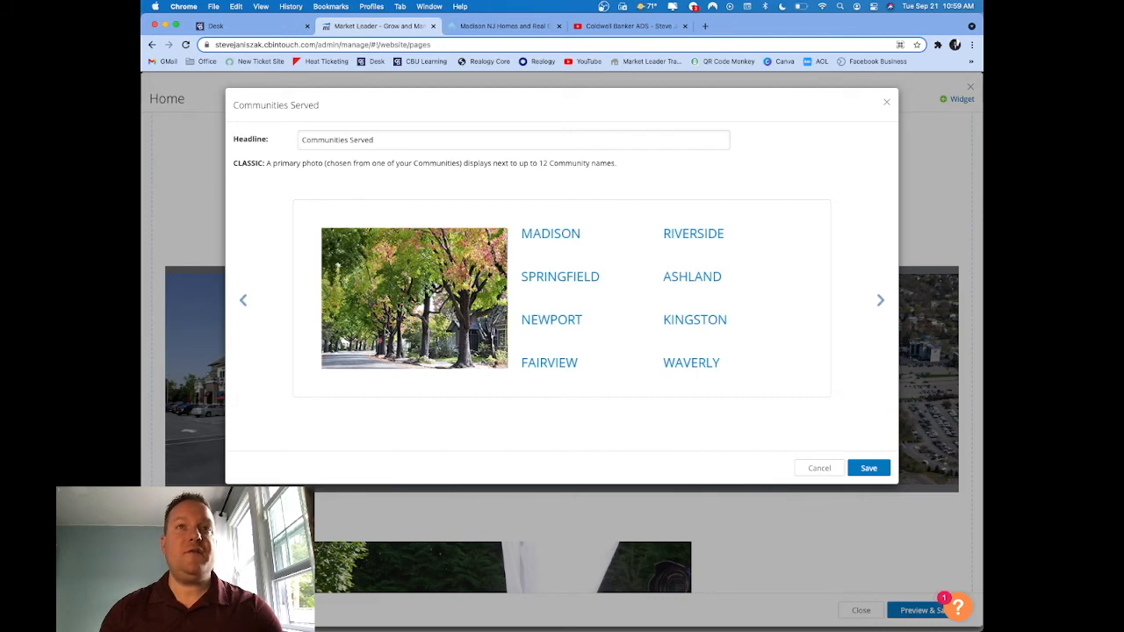
{"action": "left_click", "coordinate": [881, 301]}
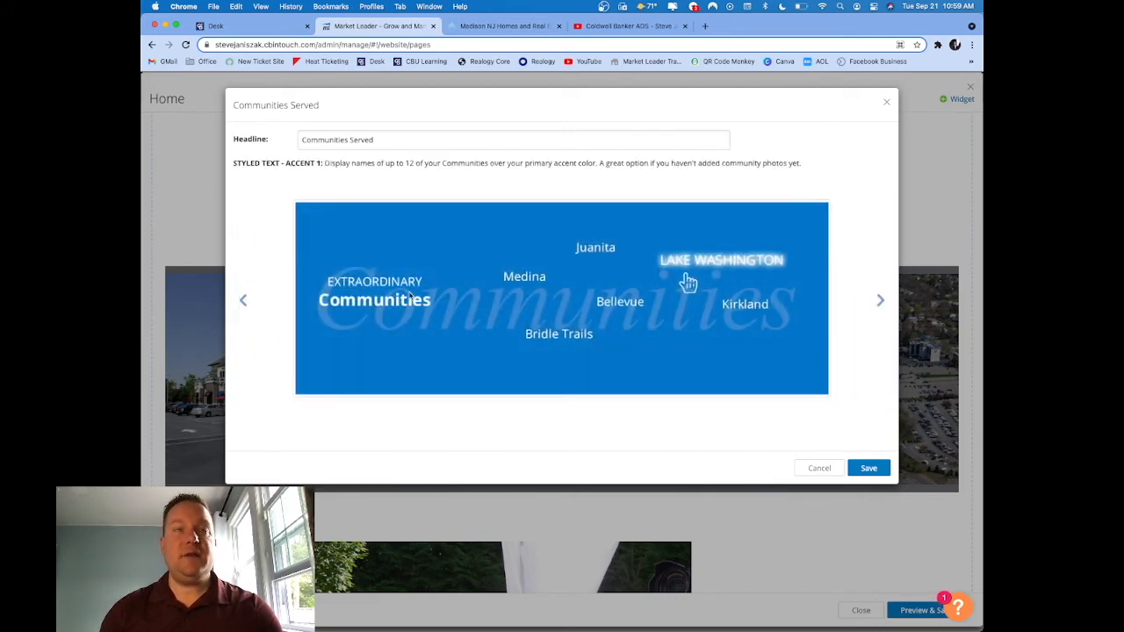
{"action": "left_click", "coordinate": [881, 301]}
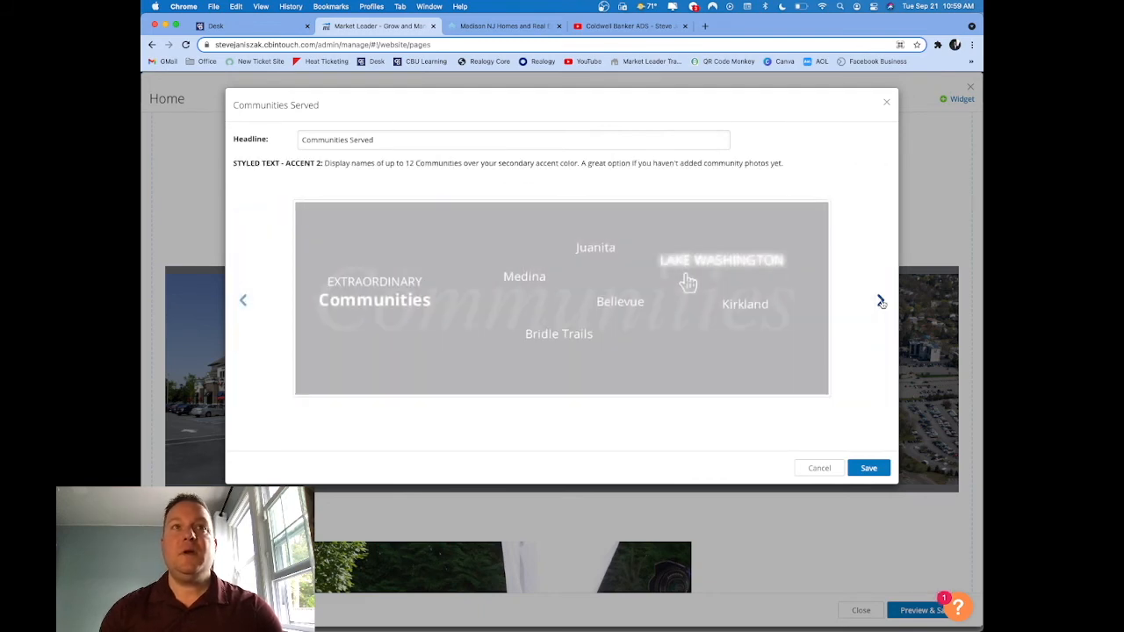
{"action": "left_click", "coordinate": [880, 301]}
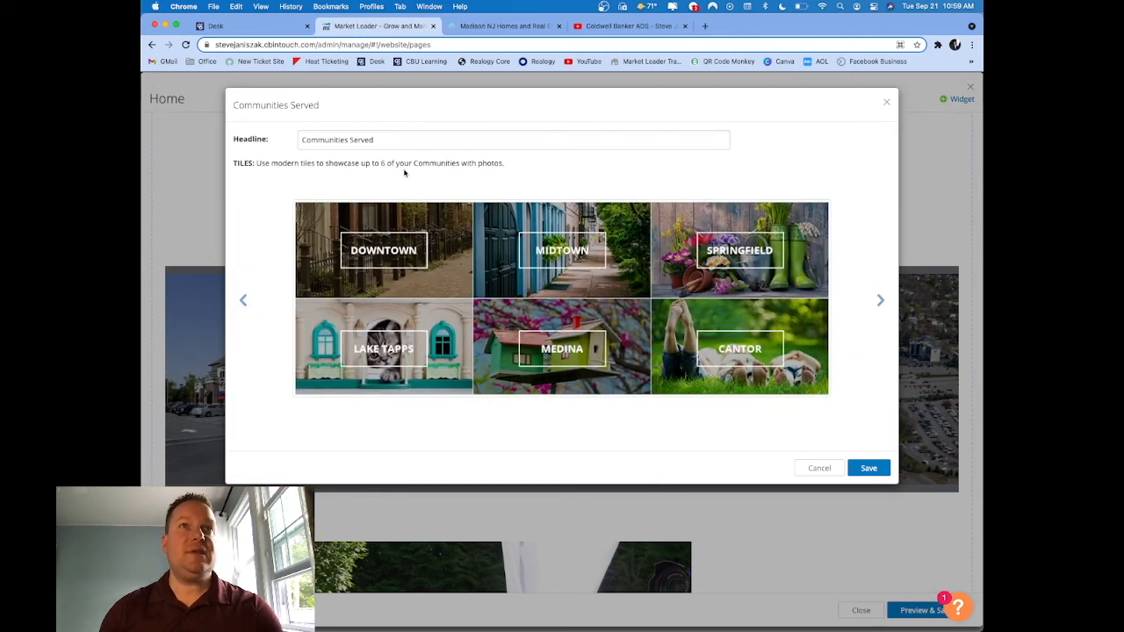
{"action": "left_click", "coordinate": [881, 302]}
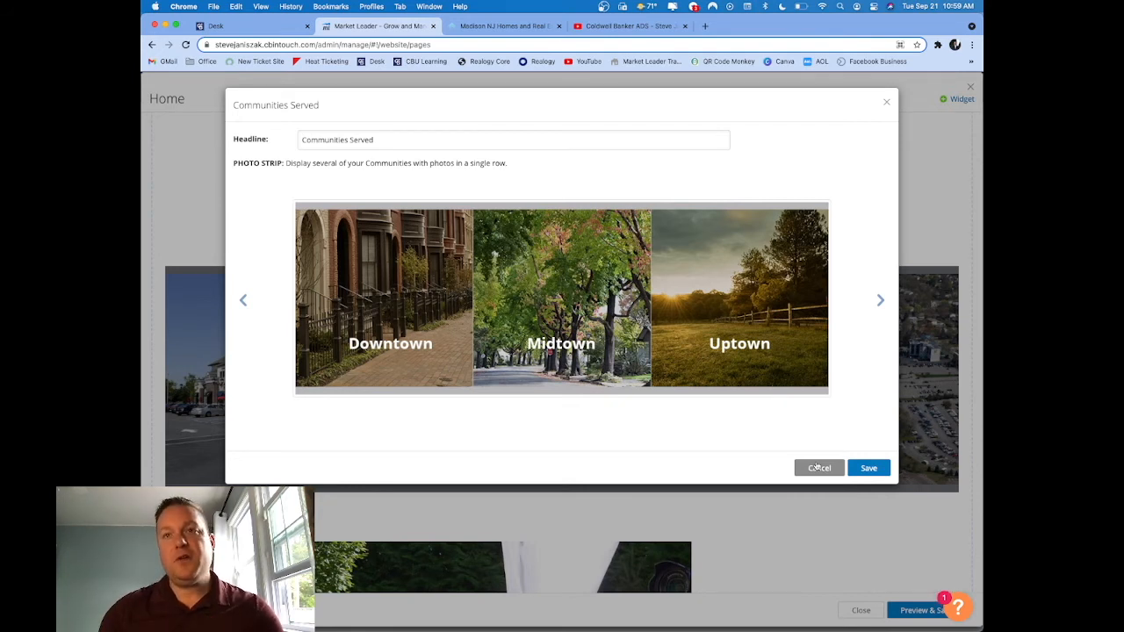
{"action": "left_click", "coordinate": [864, 475]}
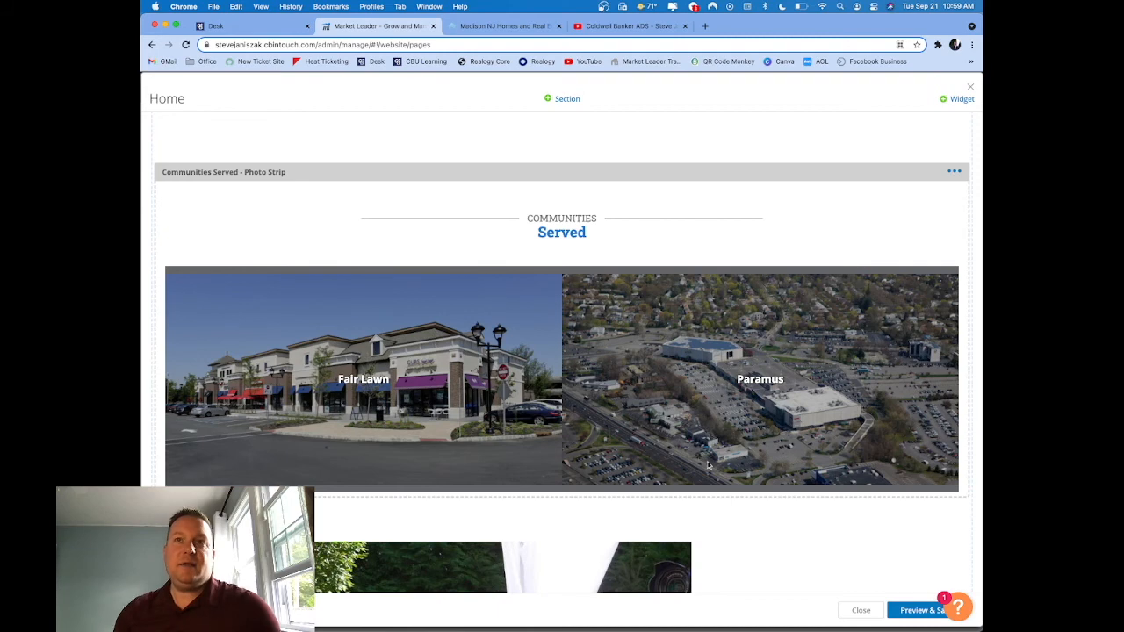
Change the Agent Contact Card widget from Business Card to the Bio Summary - Accent 1 design and save it
{"action": "scroll", "coordinate": [736, 527], "scroll_direction": "down", "scroll_amount": 5}
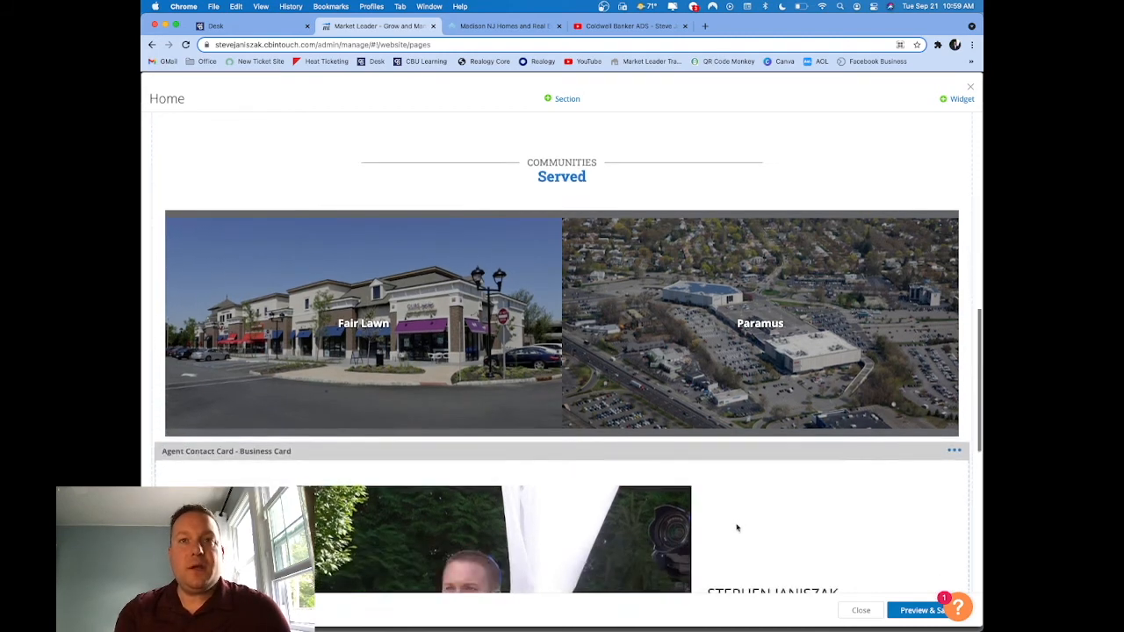
{"action": "scroll", "coordinate": [736, 527], "scroll_direction": "down", "scroll_amount": 3}
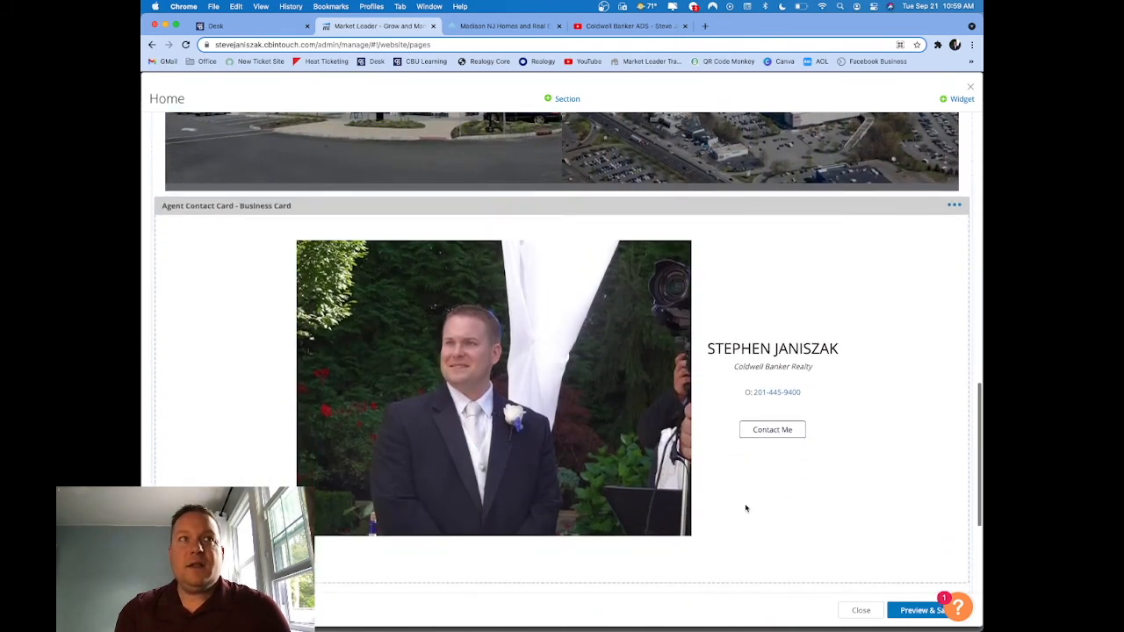
{"action": "left_click", "coordinate": [954, 183]}
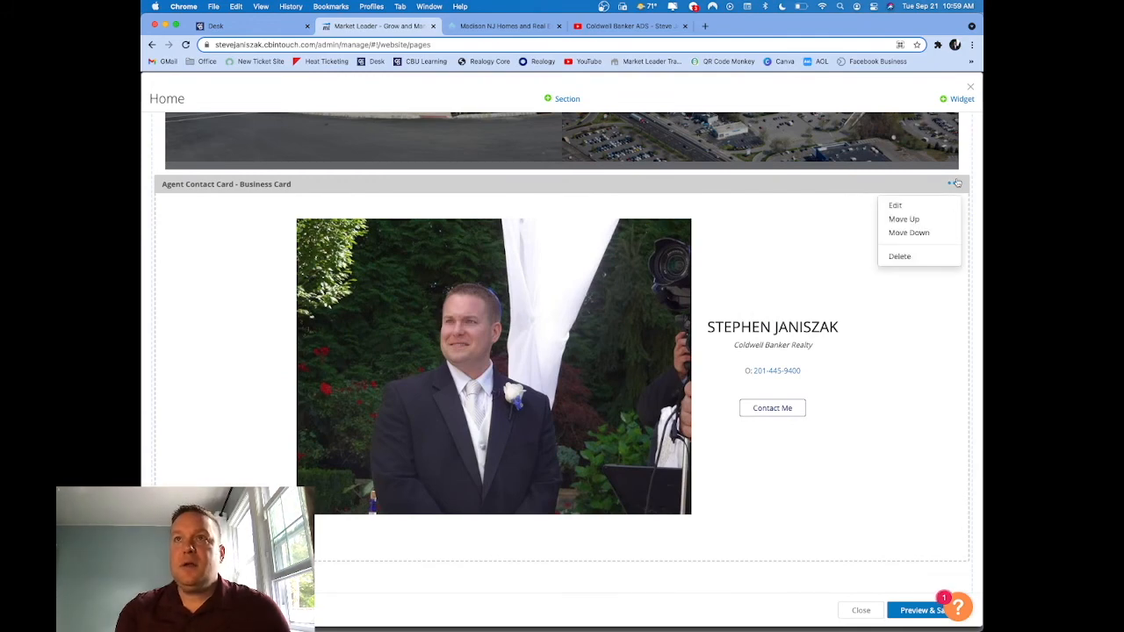
{"action": "left_click", "coordinate": [895, 207]}
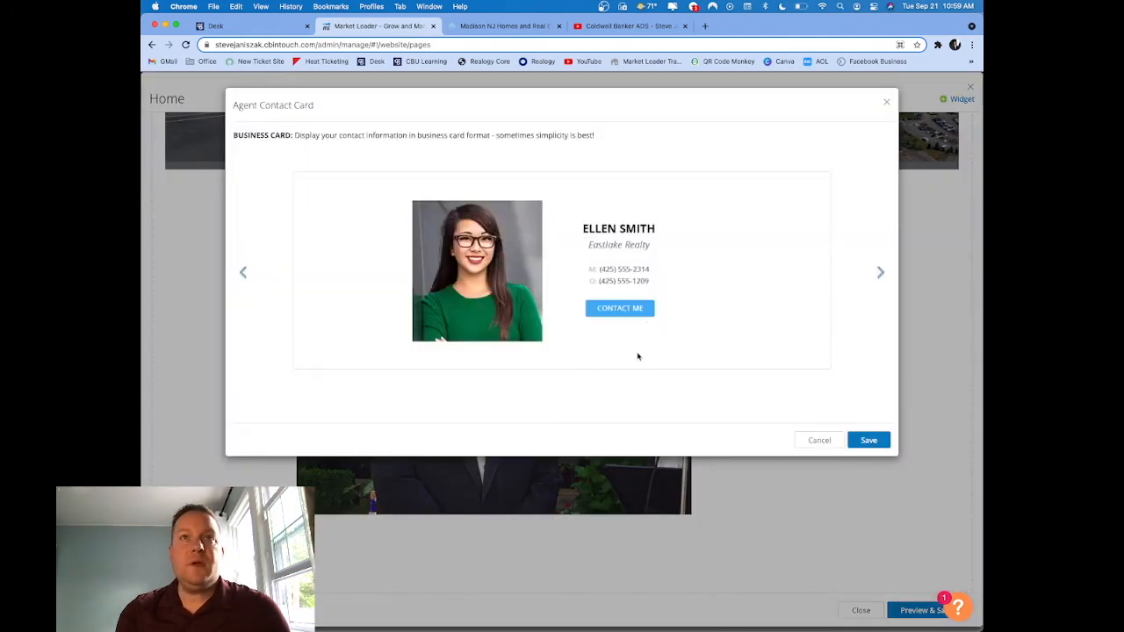
{"action": "left_click", "coordinate": [881, 273]}
{"action": "left_click", "coordinate": [881, 273]}
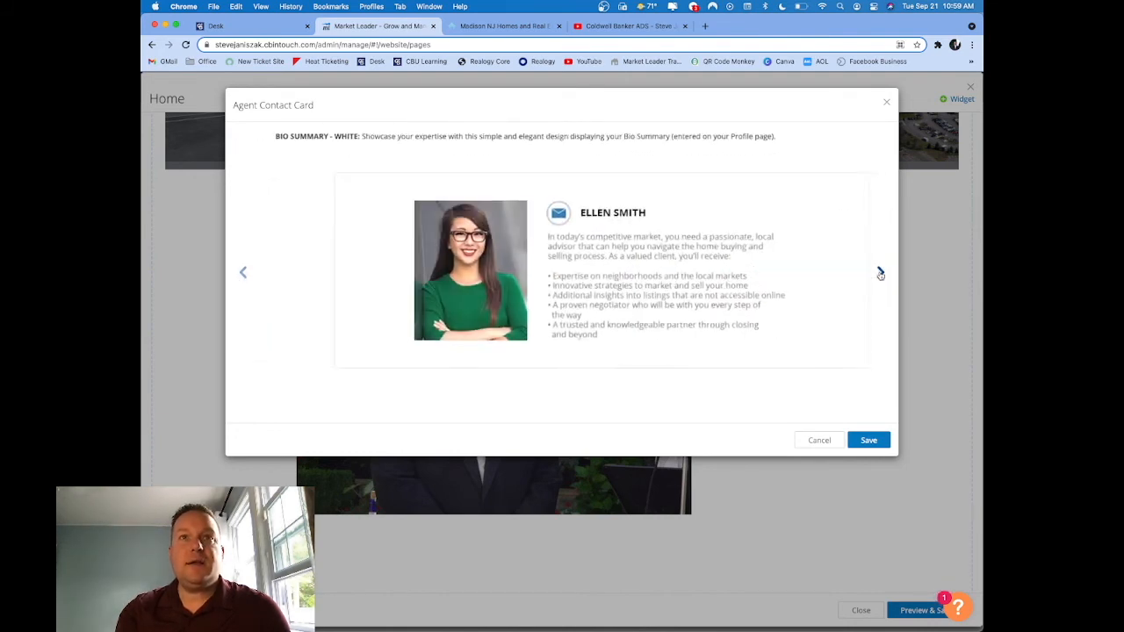
{"action": "left_click", "coordinate": [881, 273]}
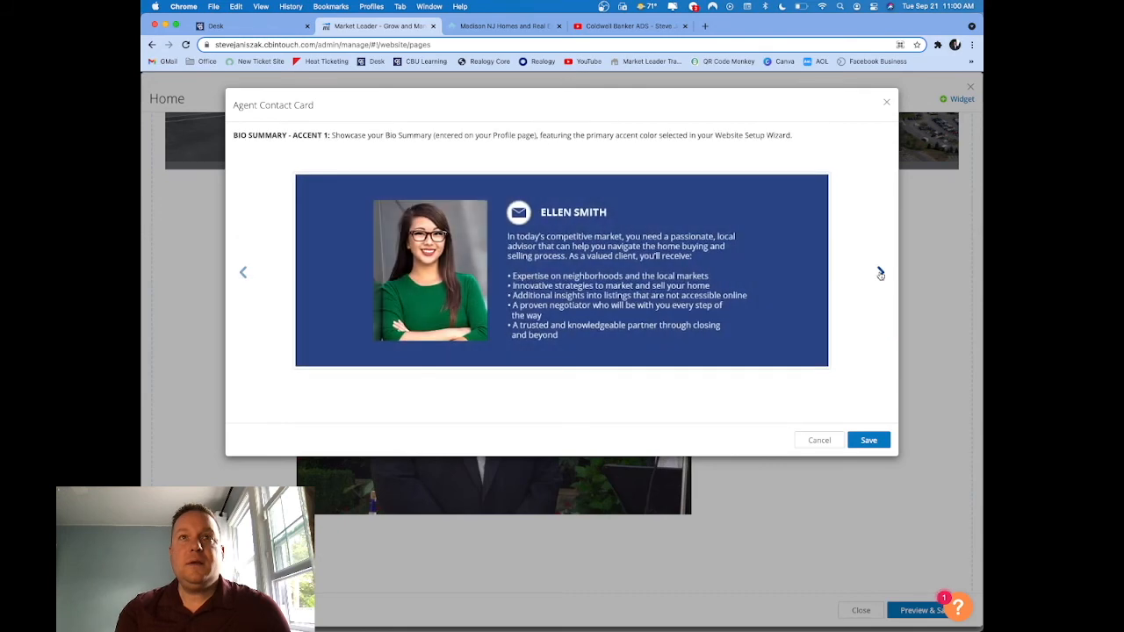
{"action": "left_click", "coordinate": [867, 442]}
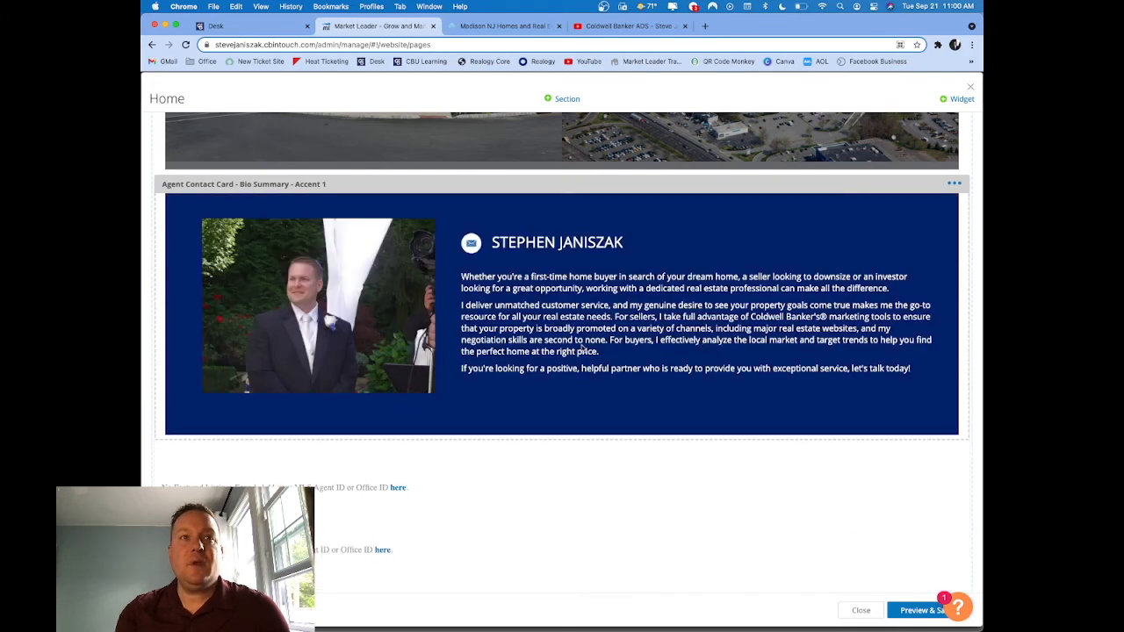
Look over the updated contact card and the featured listings, recent sales and Add Widget areas below it
{"action": "scroll", "coordinate": [581, 348], "scroll_direction": "down", "scroll_amount": 2}
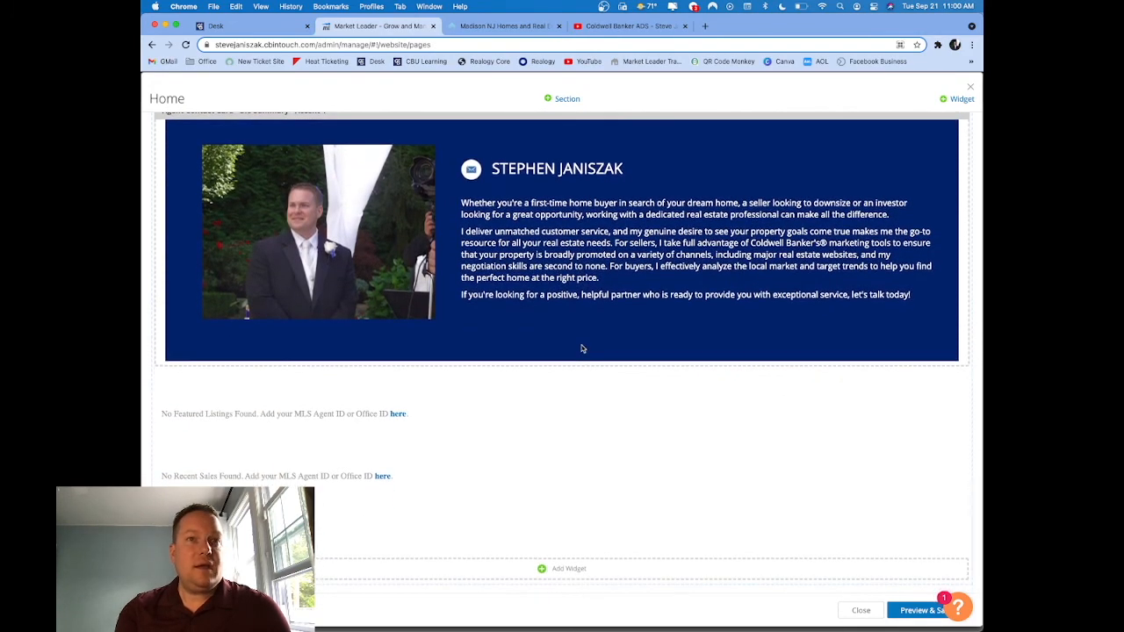
{"action": "scroll", "coordinate": [581, 349], "scroll_direction": "up", "scroll_amount": 4}
{"action": "scroll", "coordinate": [581, 349], "scroll_direction": "down", "scroll_amount": 4}
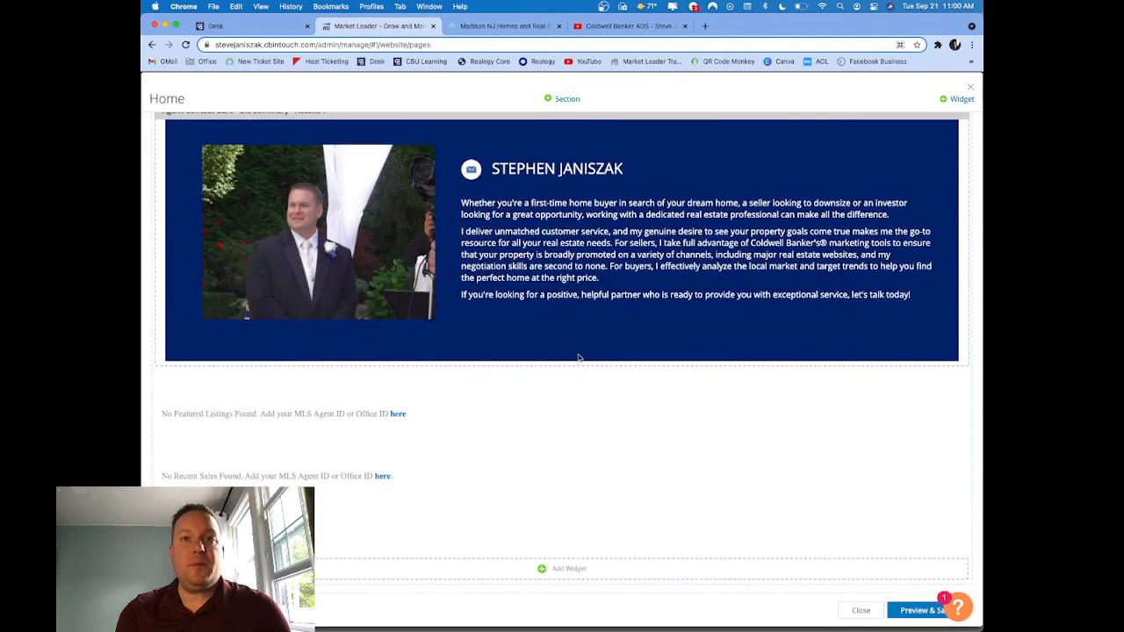
{"action": "left_click", "coordinate": [559, 571]}
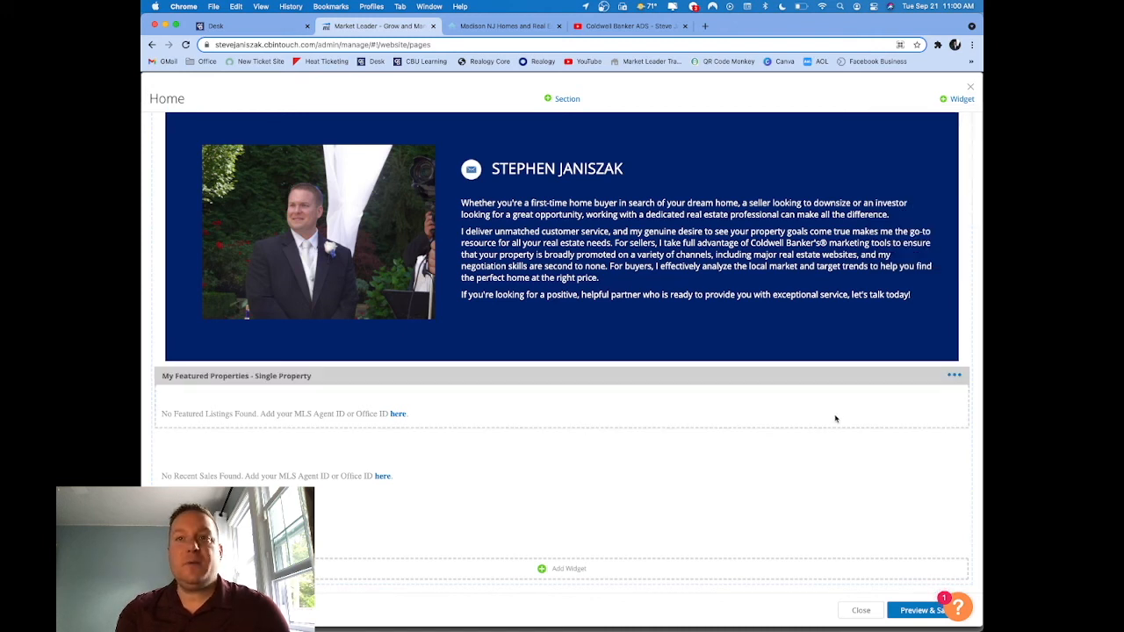
Preview the Home page in the desktop, tablet and mobile views, checking the mobile version down to its footer
{"action": "scroll", "coordinate": [835, 419], "scroll_direction": "up", "scroll_amount": 15}
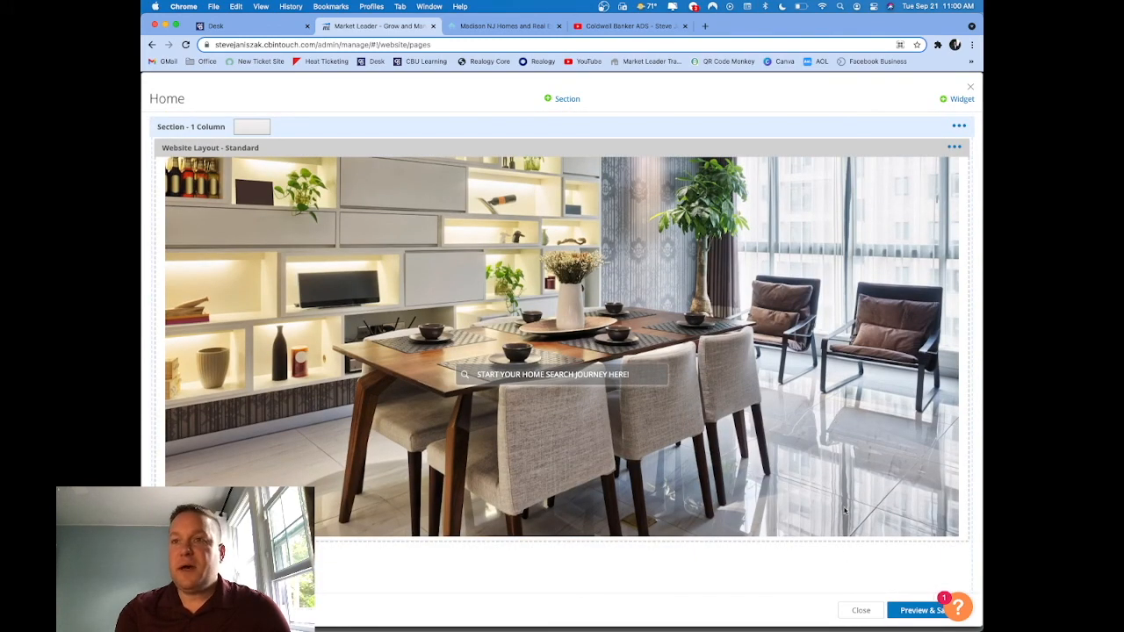
{"action": "left_click", "coordinate": [916, 613]}
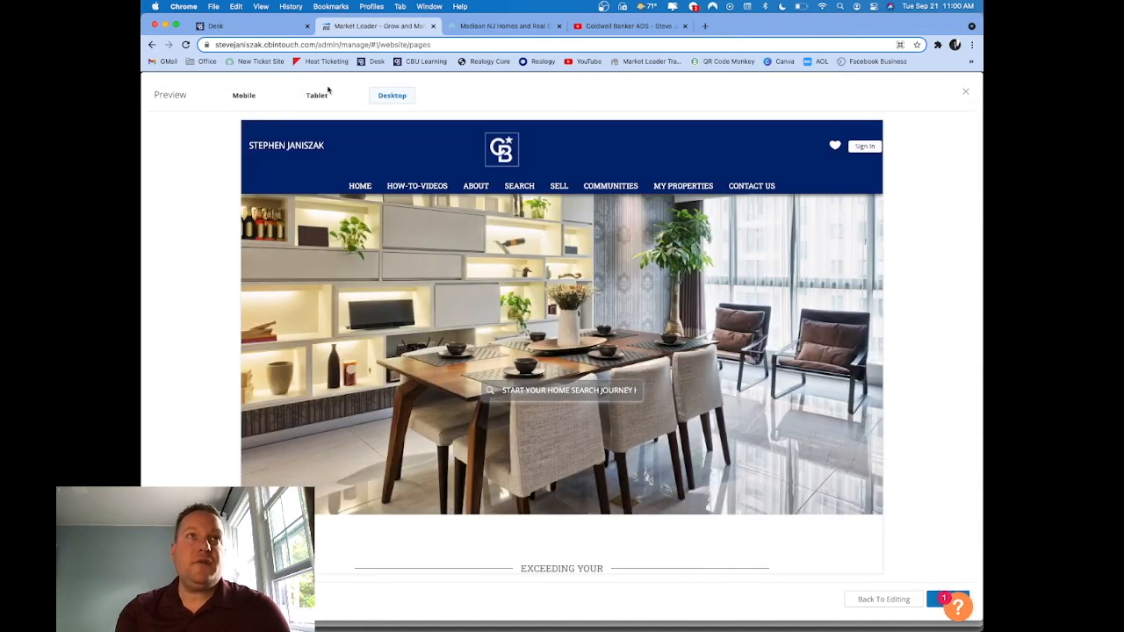
{"action": "left_click", "coordinate": [315, 98]}
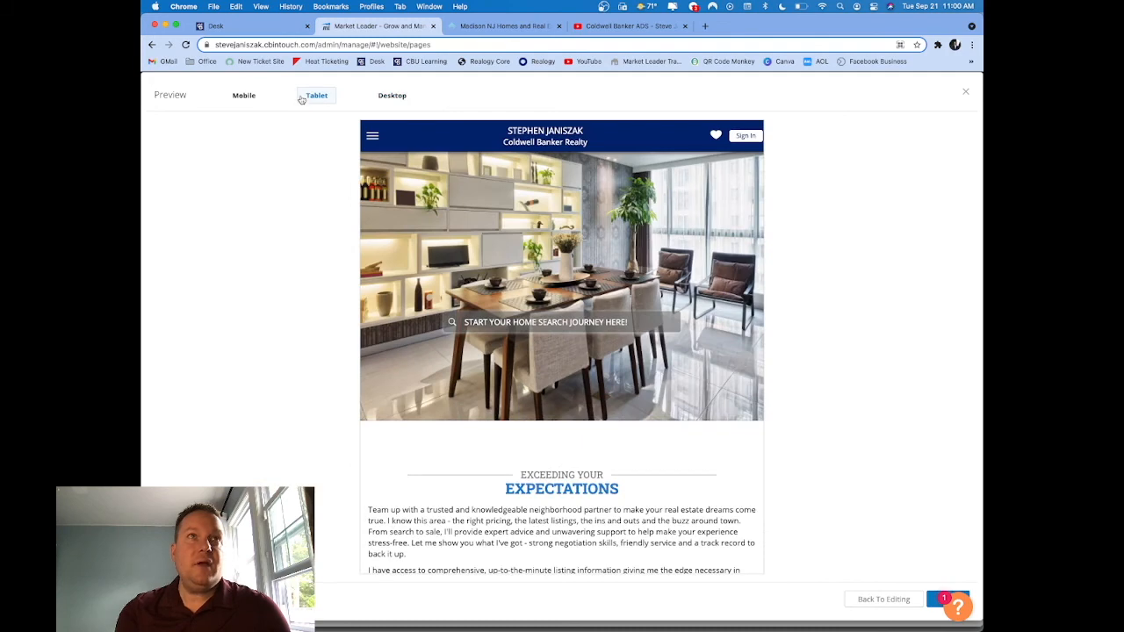
{"action": "left_click", "coordinate": [248, 99]}
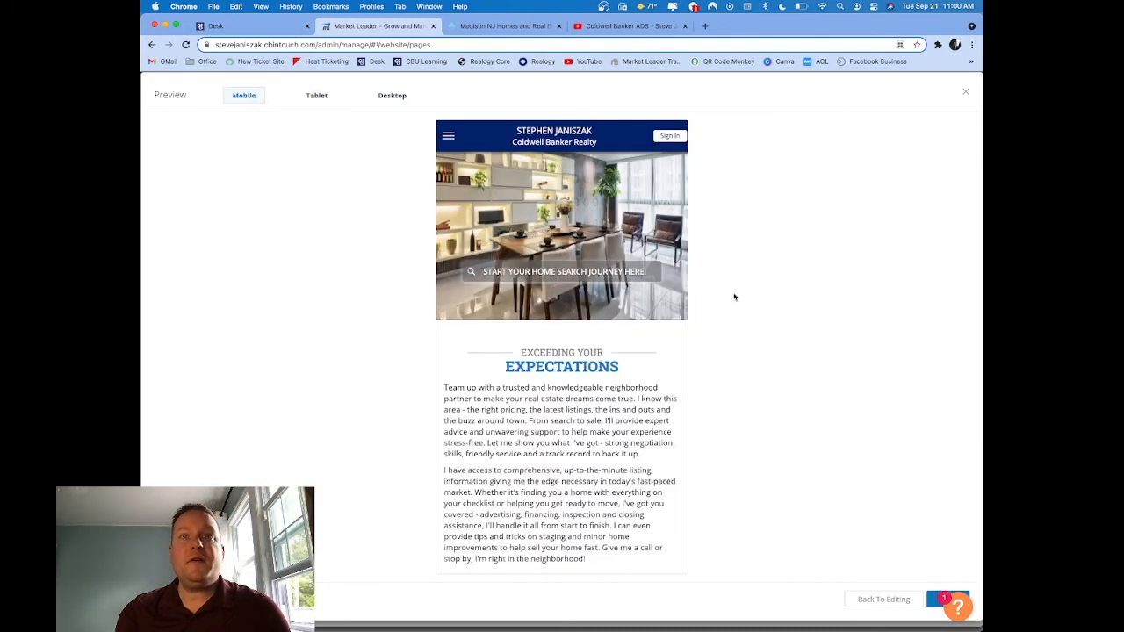
{"action": "scroll", "coordinate": [618, 381], "scroll_direction": "down", "scroll_amount": 20}
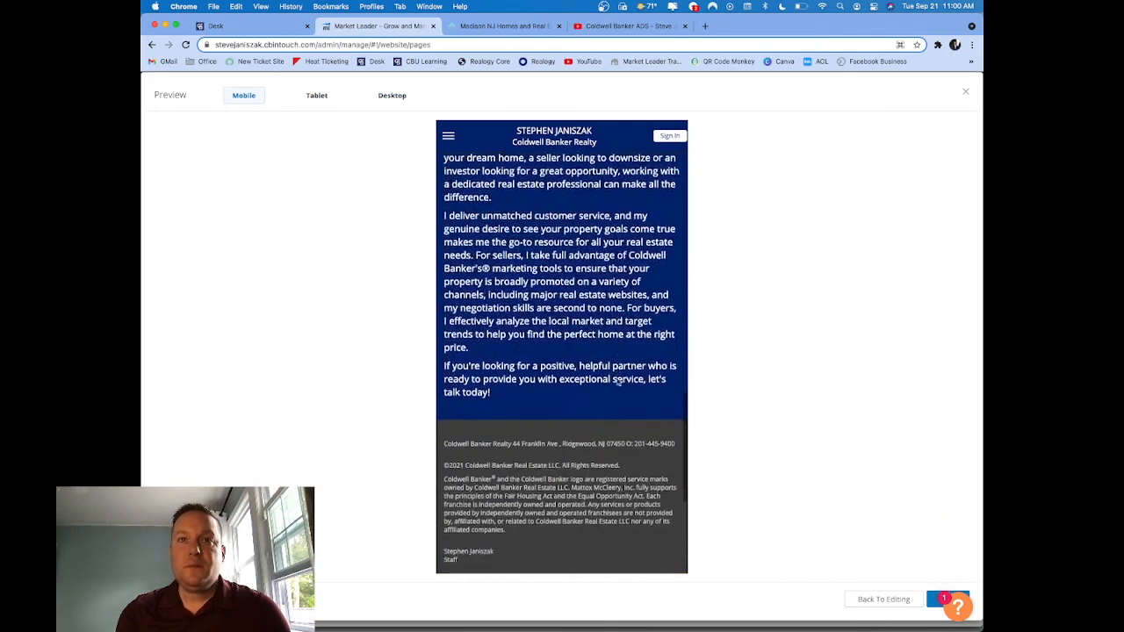
Save the Home page from its preview and close the page editor to return to Pages and Menus
{"action": "scroll", "coordinate": [617, 382], "scroll_direction": "up", "scroll_amount": 20}
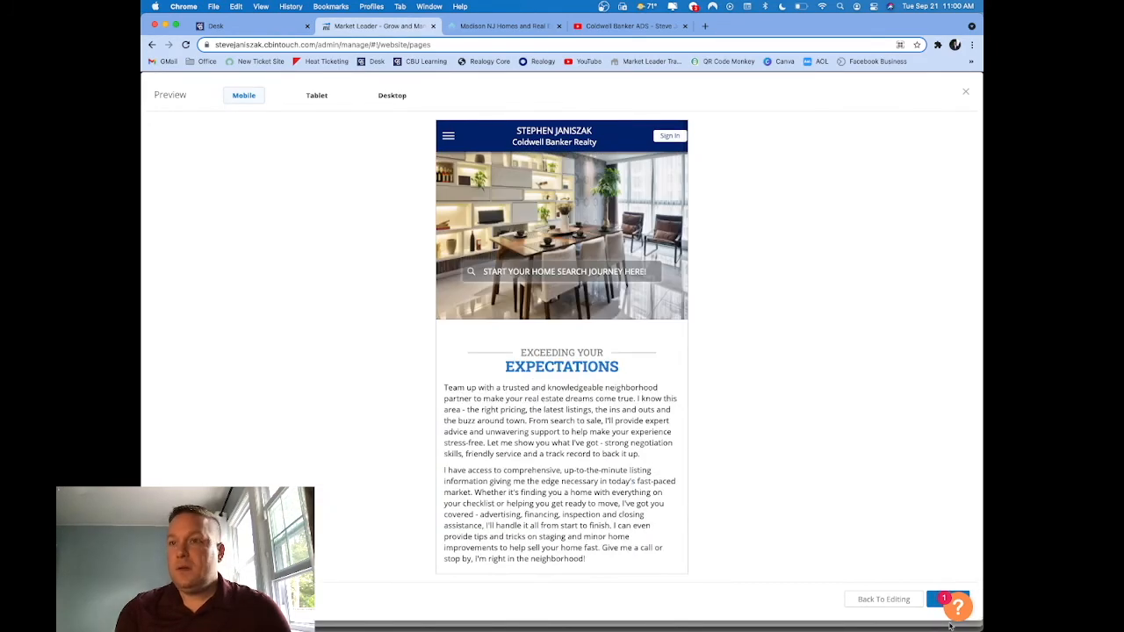
{"action": "left_click", "coordinate": [934, 602]}
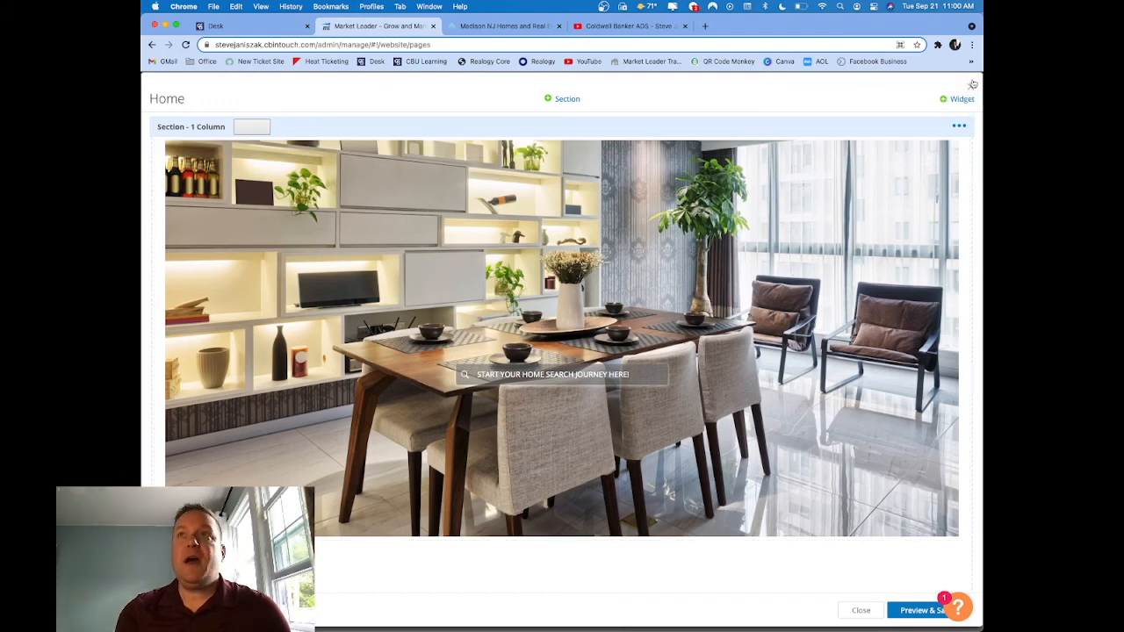
{"action": "left_click", "coordinate": [973, 88]}
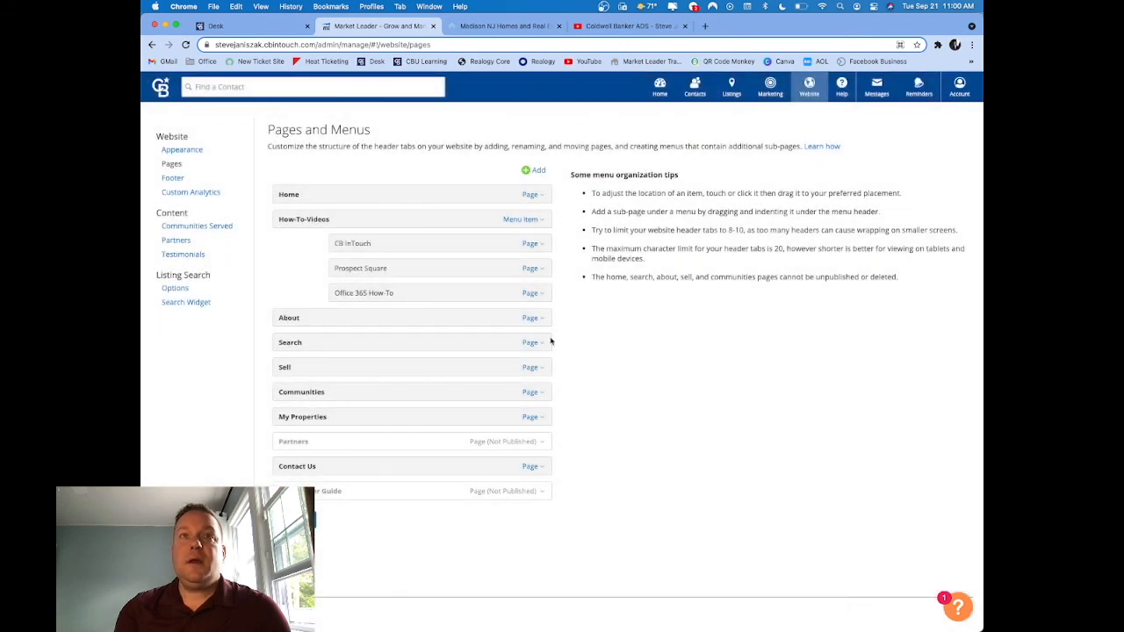